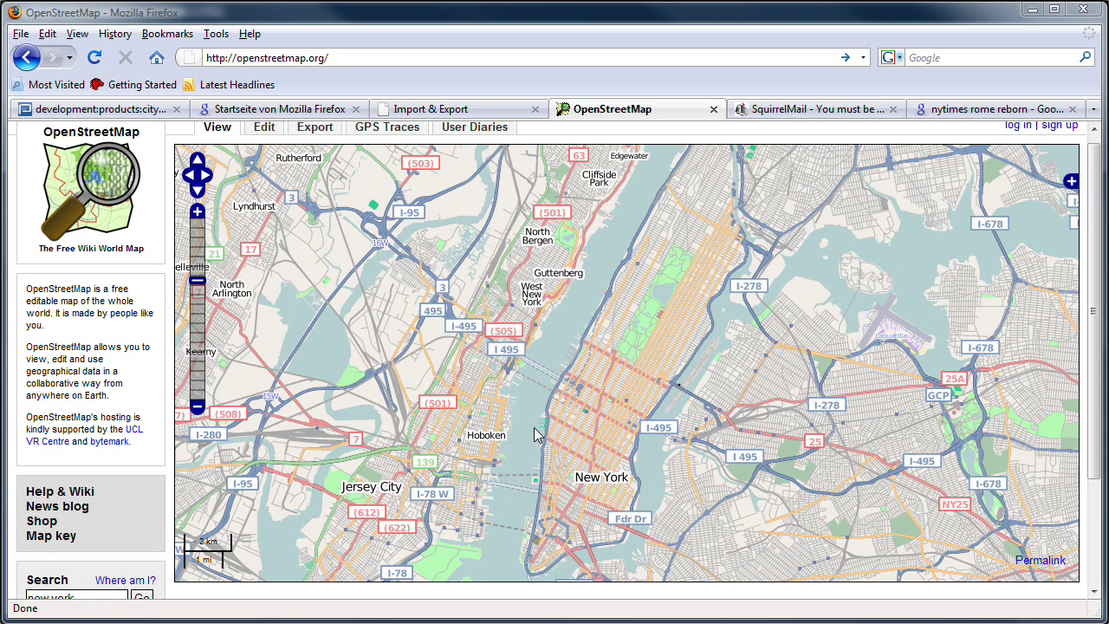
Step: Set up an OpenStreetMap XML Data export of a manually selected Manhattan area, about latitude 40.70 to 40.80 and longitude -74.02 to -73.94
drag(1095, 355, 1092, 386)
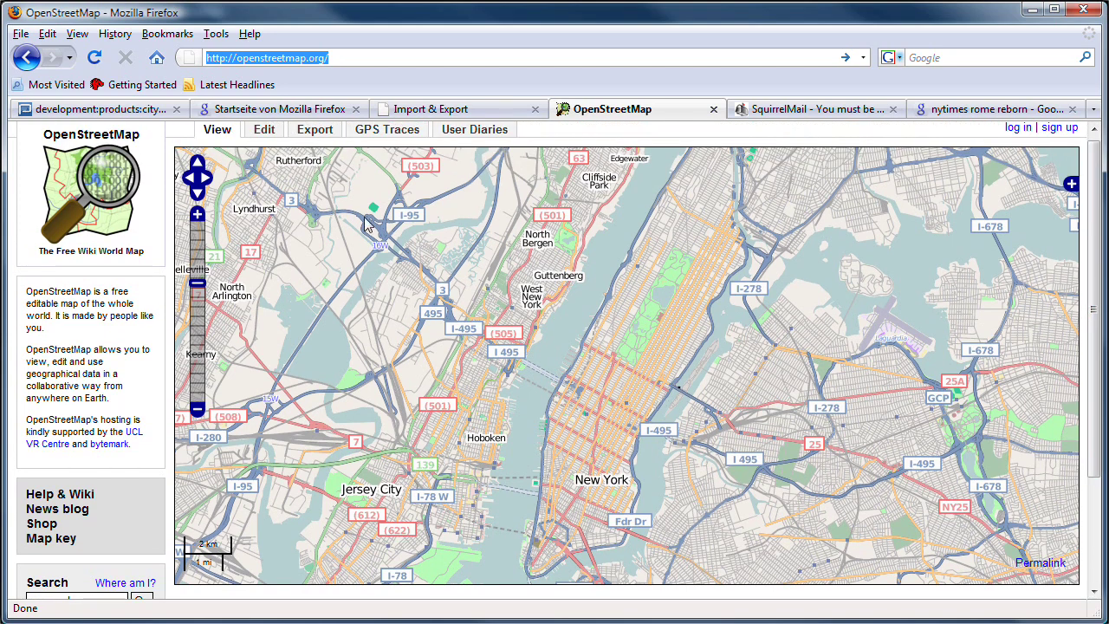
click(317, 131)
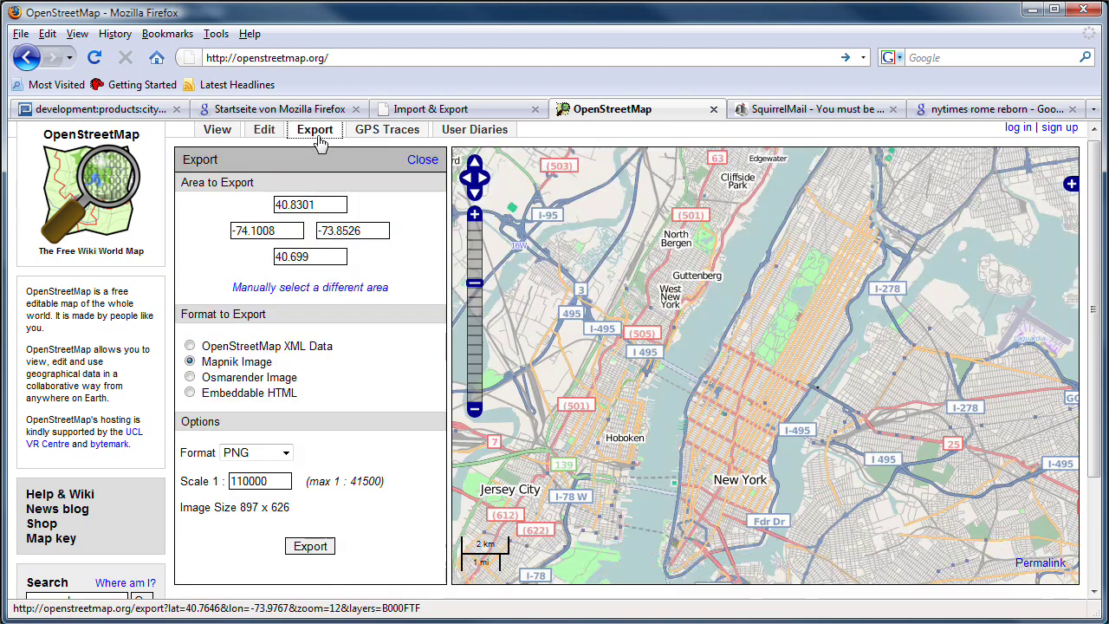
click(281, 292)
drag(661, 583, 856, 243)
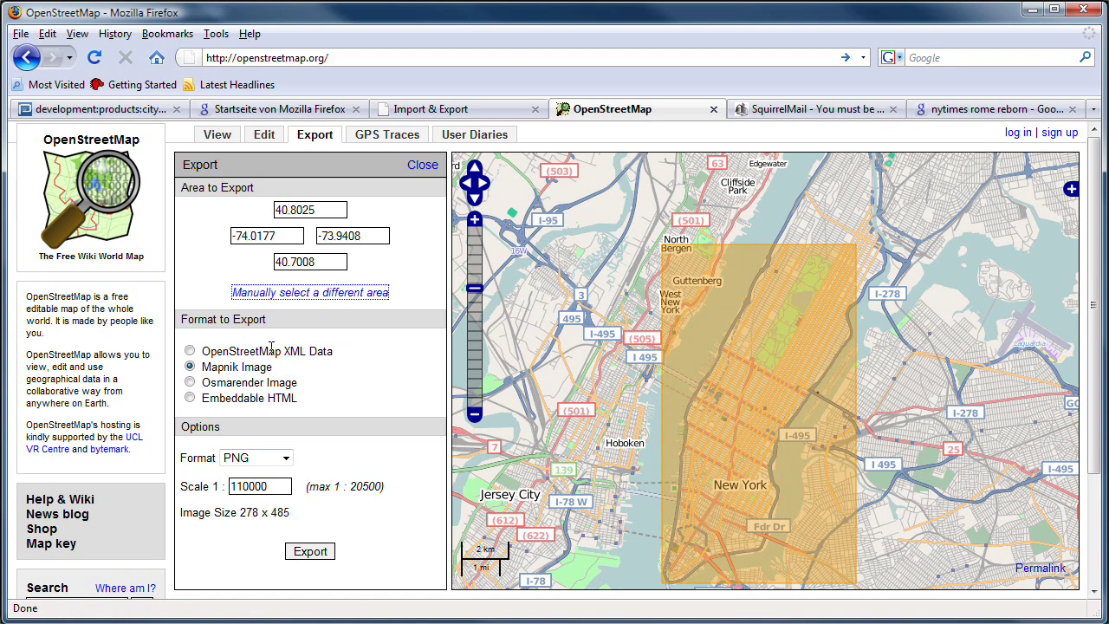
click(190, 351)
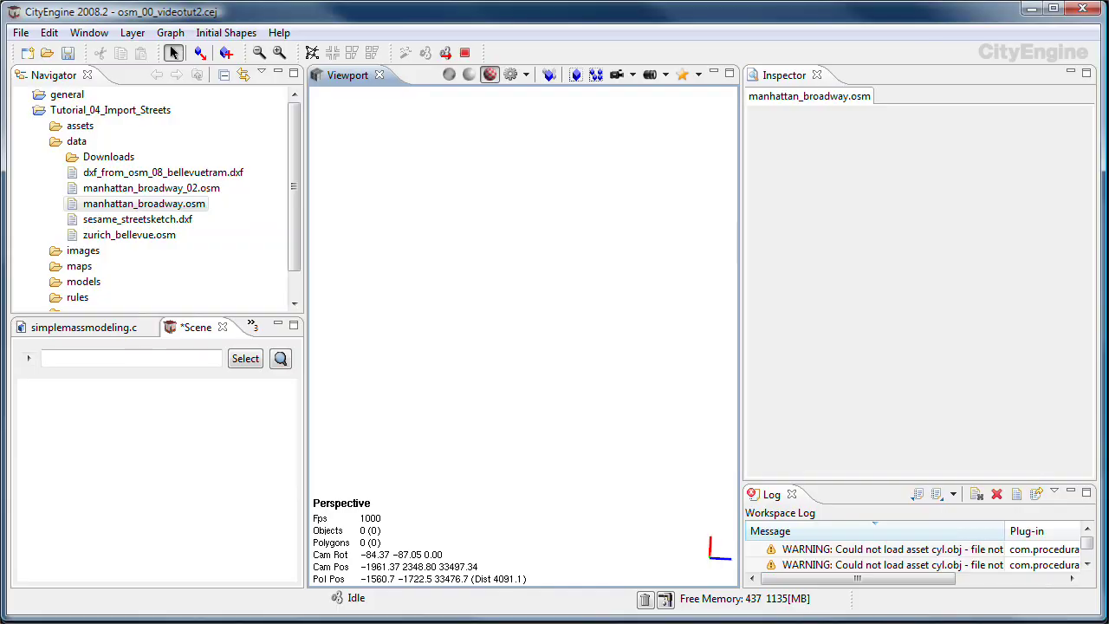
Step: In CityEngine, start an OSM import of manhattan_broadway.osm with street segment intersection and street node merging enabled and a merging distance of 20
right_click(132, 206)
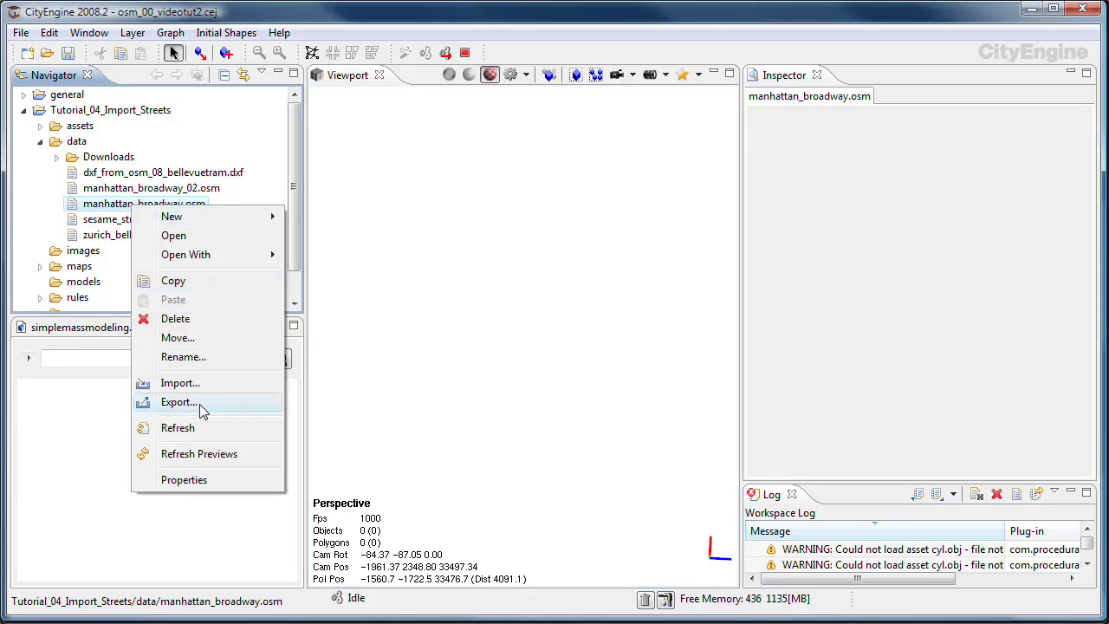
click(201, 386)
click(427, 232)
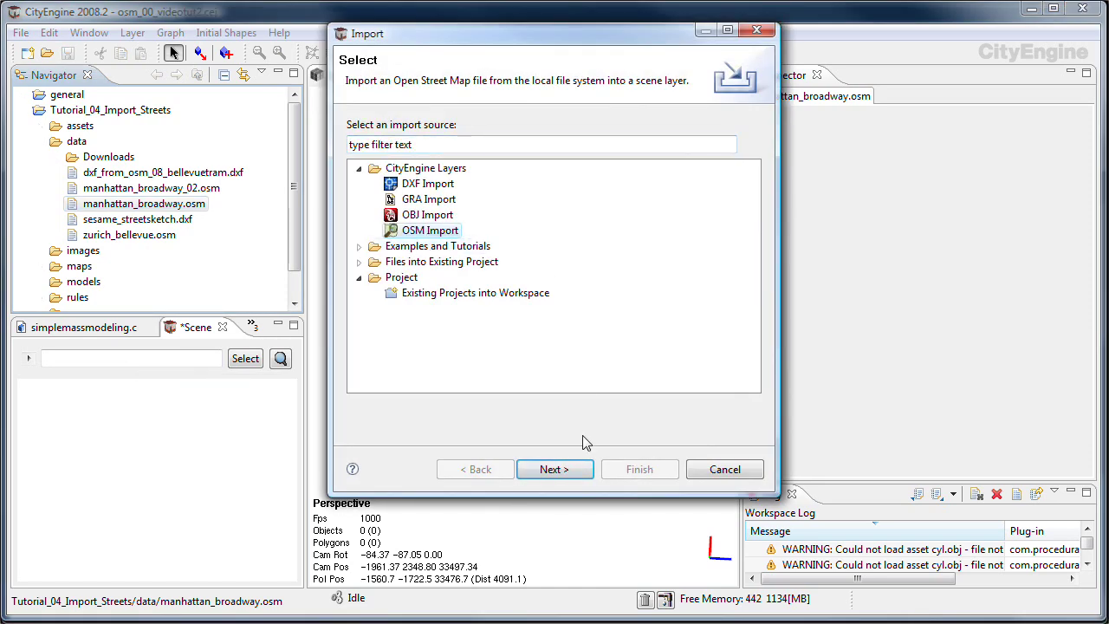
click(554, 470)
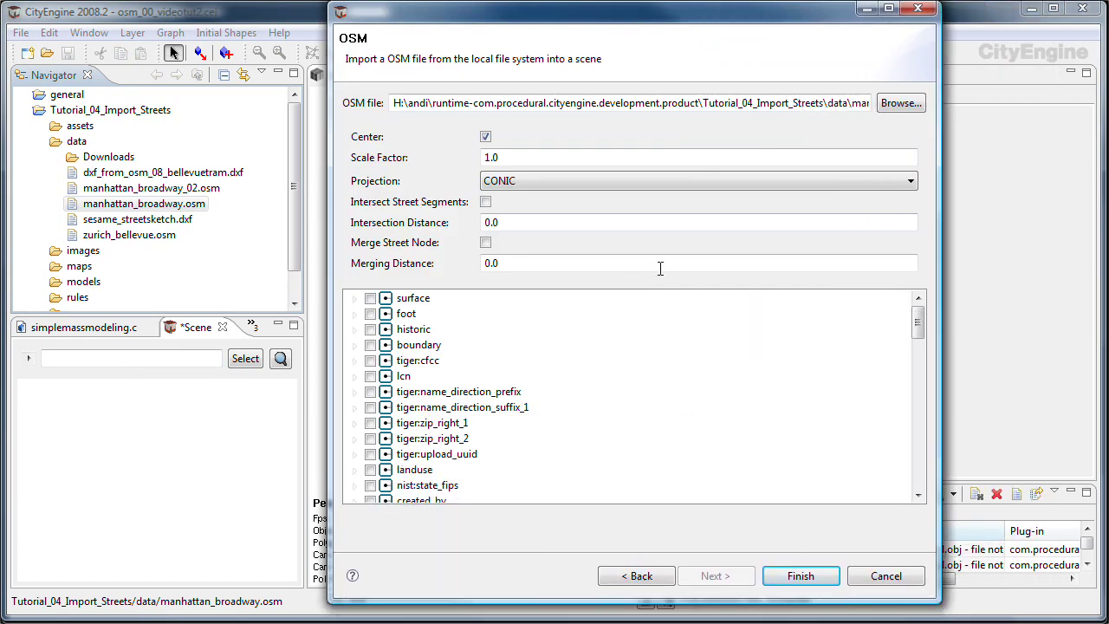
click(486, 243)
key(Tab)
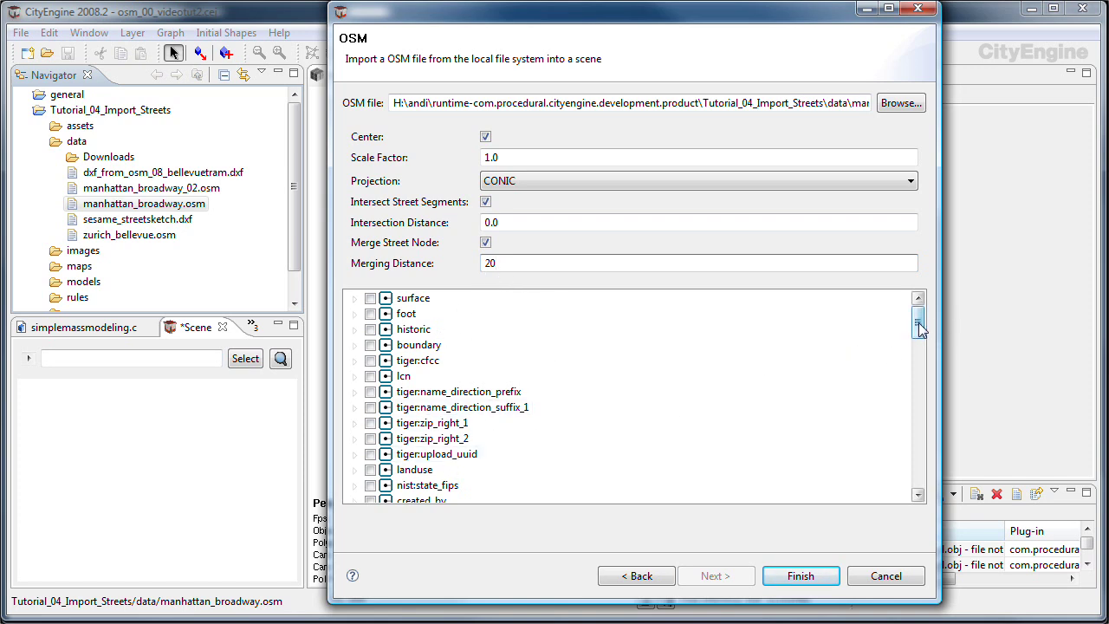
Step: Import only the highway category of the OSM file, excluding its cycleway, footway and pedestrian types
drag(920, 328, 943, 392)
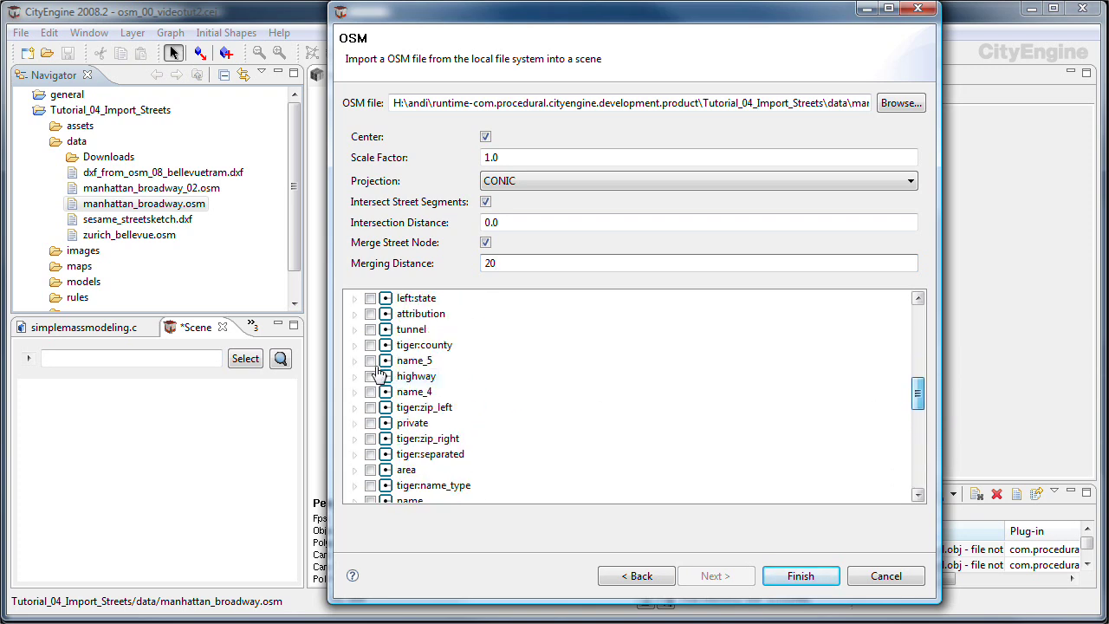
click(370, 376)
click(354, 376)
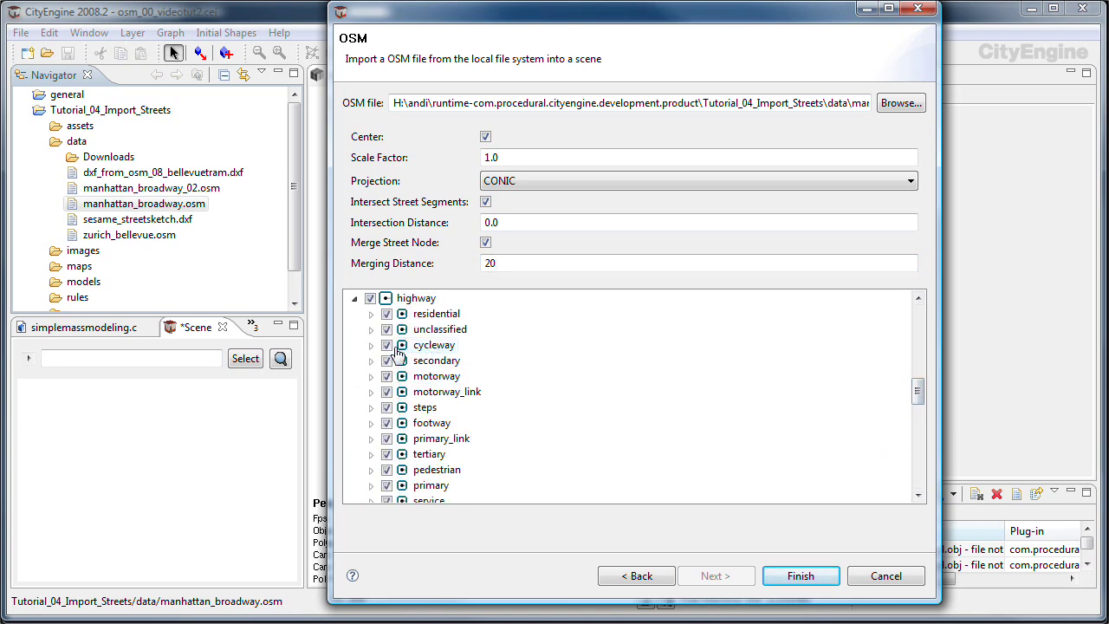
click(386, 344)
click(387, 423)
click(386, 469)
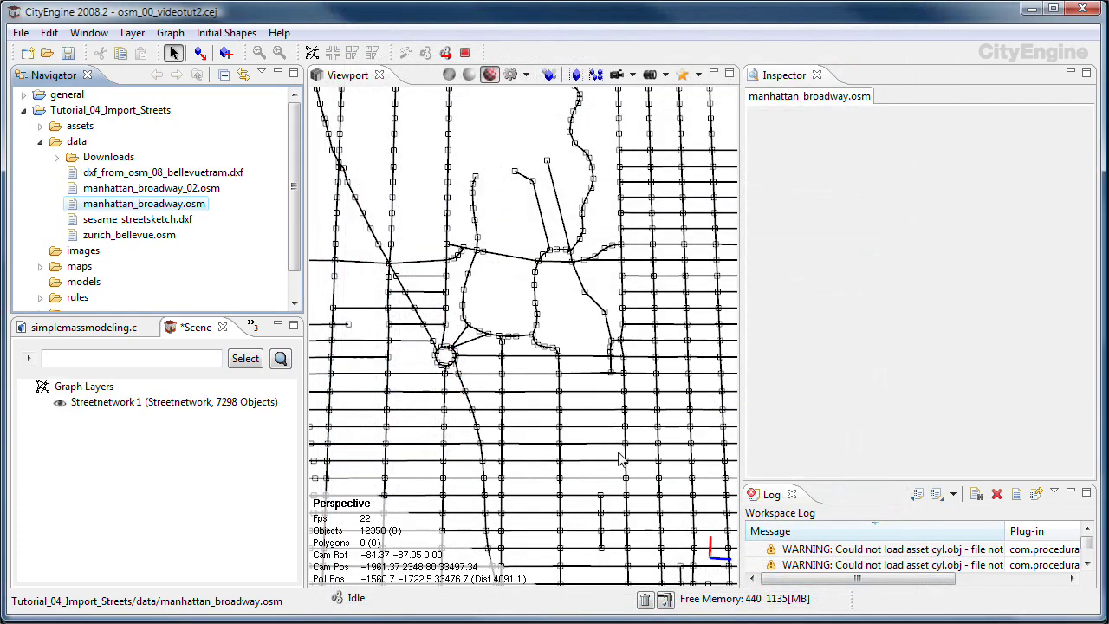
Step: Examine the imported street network from several angles and browse the street segment names inside its scene layer
alt+drag(622, 458, 616, 421)
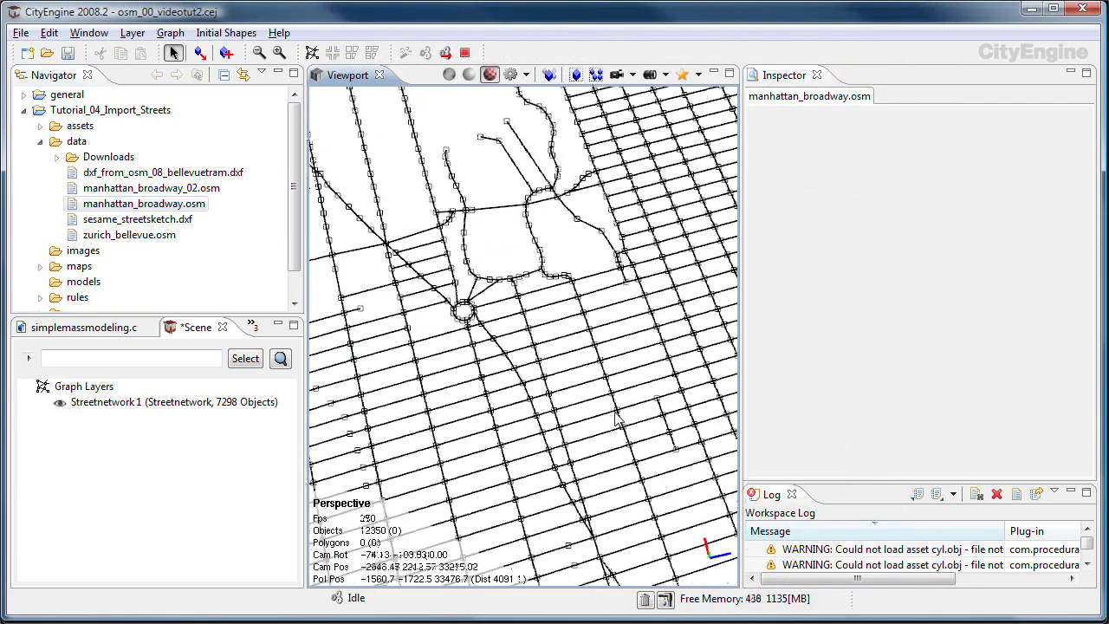
alt+right_drag(615, 421, 601, 440)
alt+drag(601, 440, 594, 444)
mouse_move(542, 447)
alt+right_down()
mouse_move(557, 449)
mouse_move(525, 447)
alt+right_up()
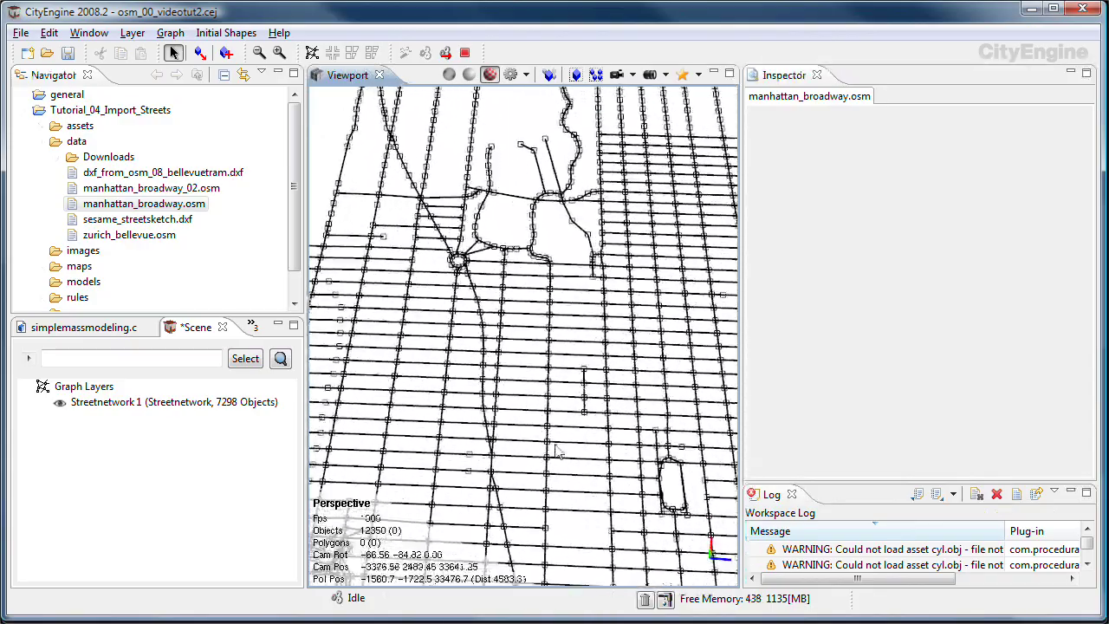
alt+drag(526, 448, 485, 433)
click(44, 402)
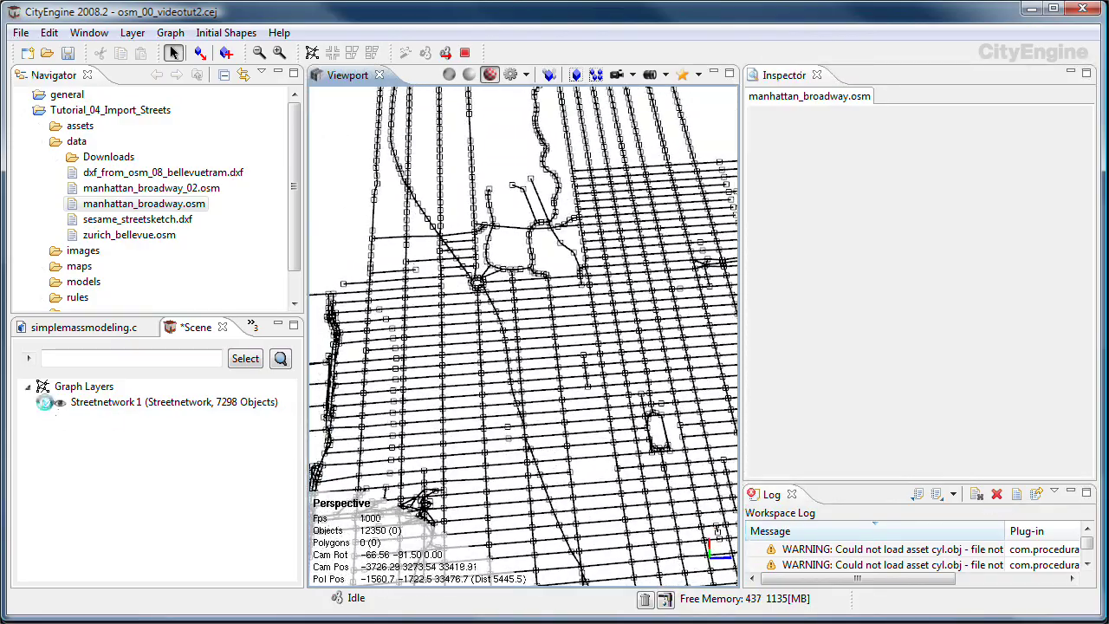
double_click(124, 401)
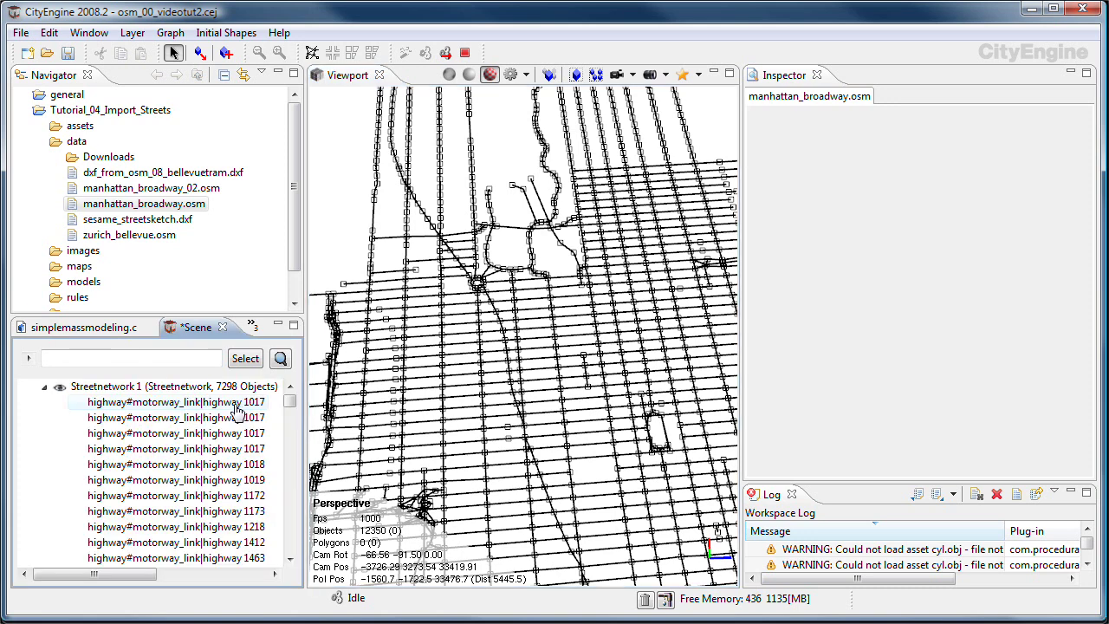
drag(290, 395, 290, 422)
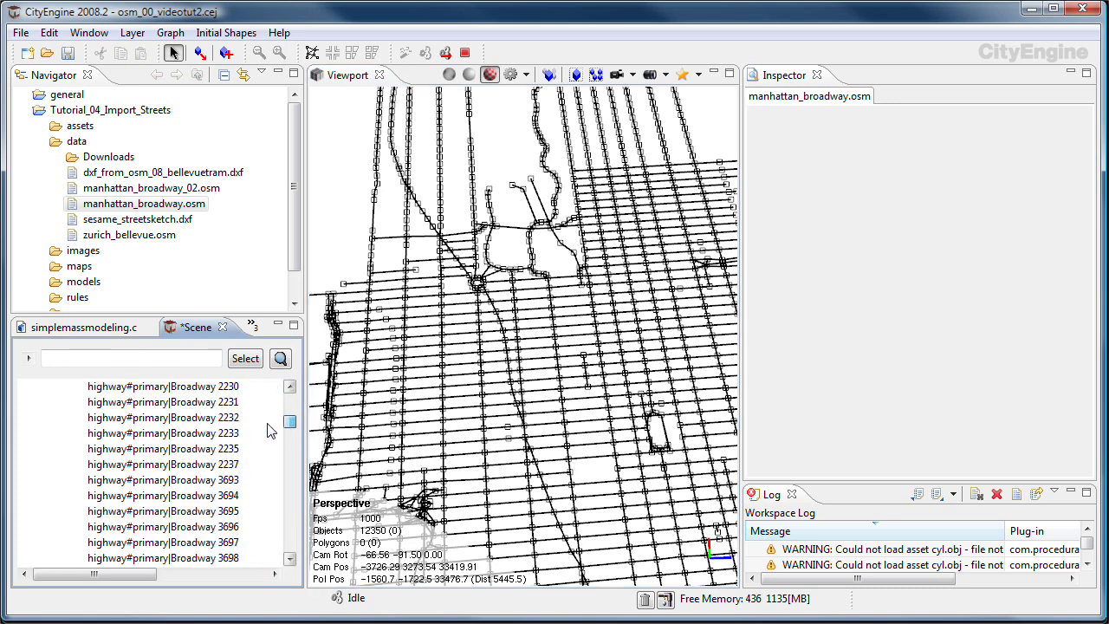
scroll(189, 490, down, 2)
scroll(191, 494, down, 6)
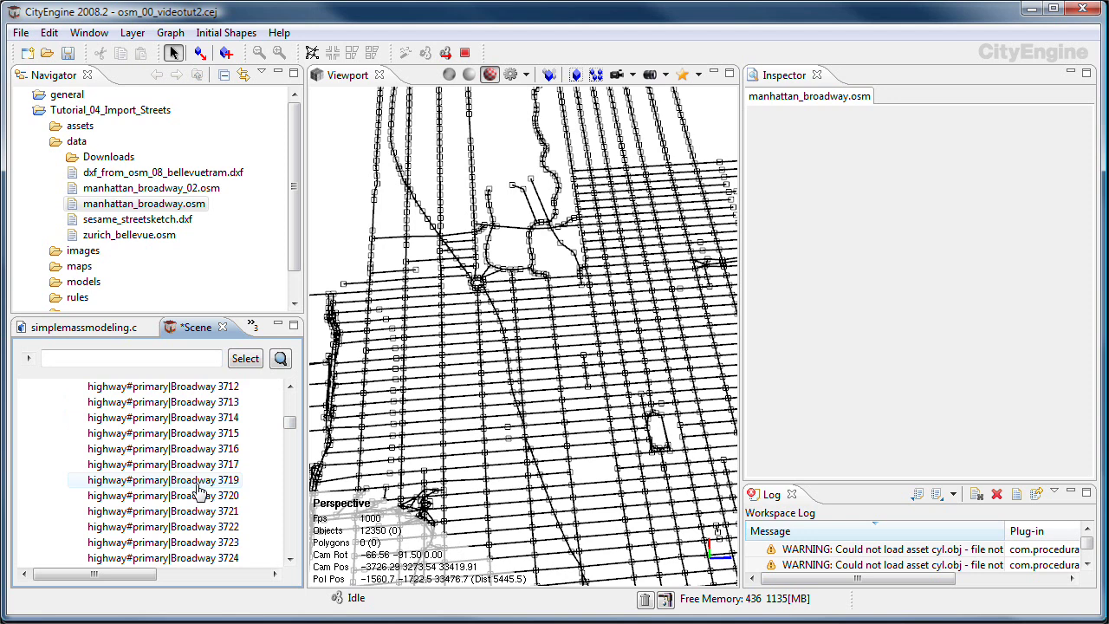
Step: Select all street segments in the scene whose names match *broadway*
click(158, 358)
text(*broadway*)
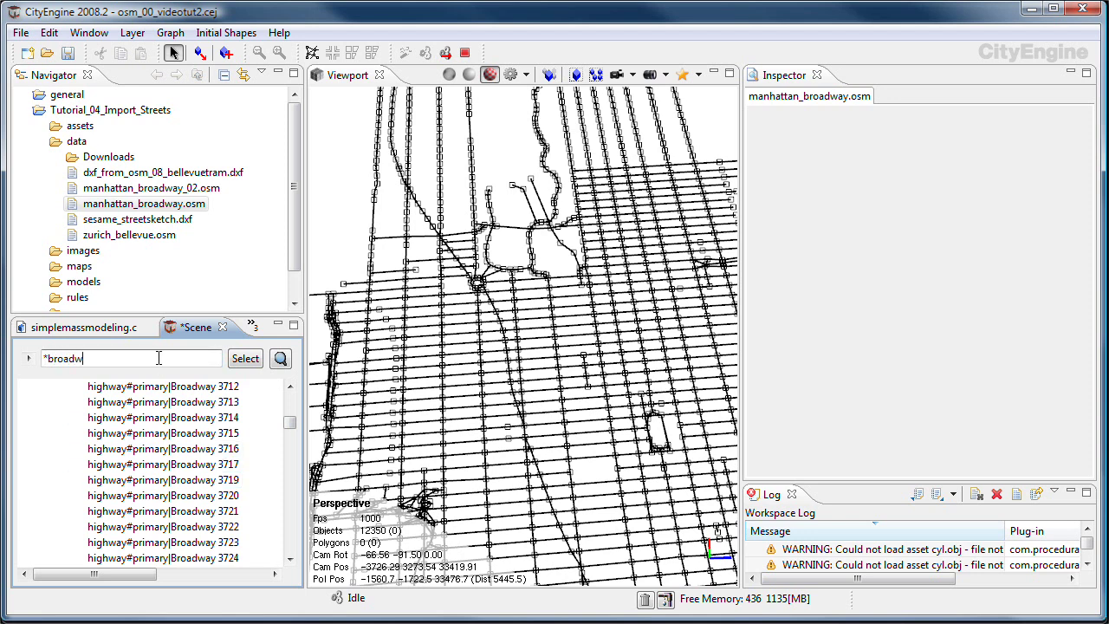
click(245, 359)
Step: Set the selected Broadway segments' streetWidth to 20 and both sidewalkWidthLeft and sidewalkWidthRight to 6
scroll(598, 424, down, 1)
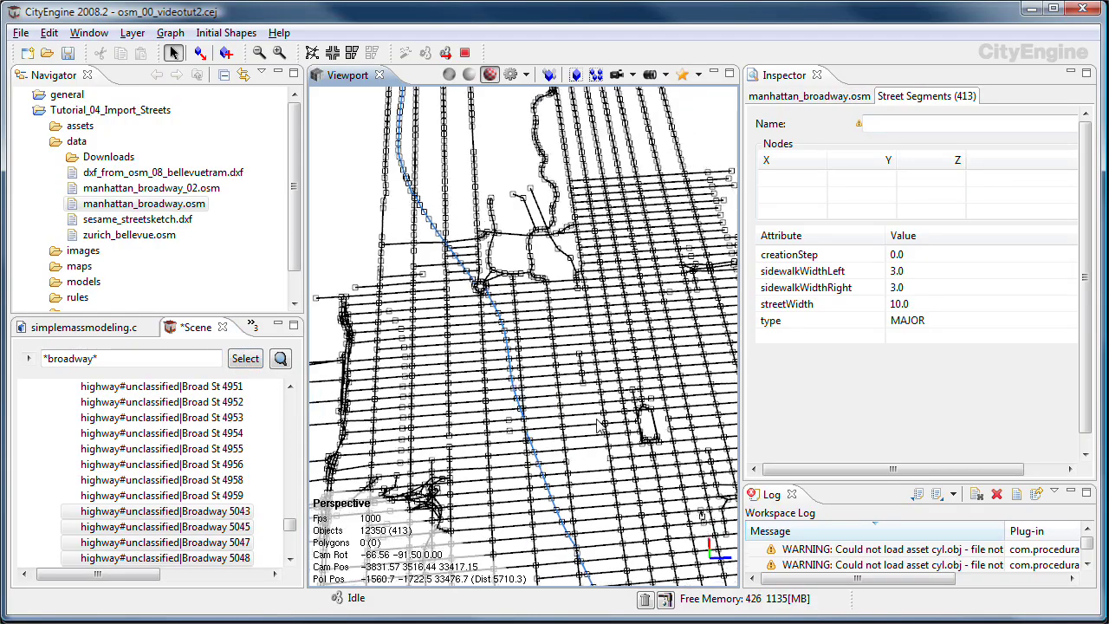
alt+right_drag(597, 425, 539, 423)
alt+drag(539, 423, 532, 416)
alt+right_drag(598, 429, 583, 433)
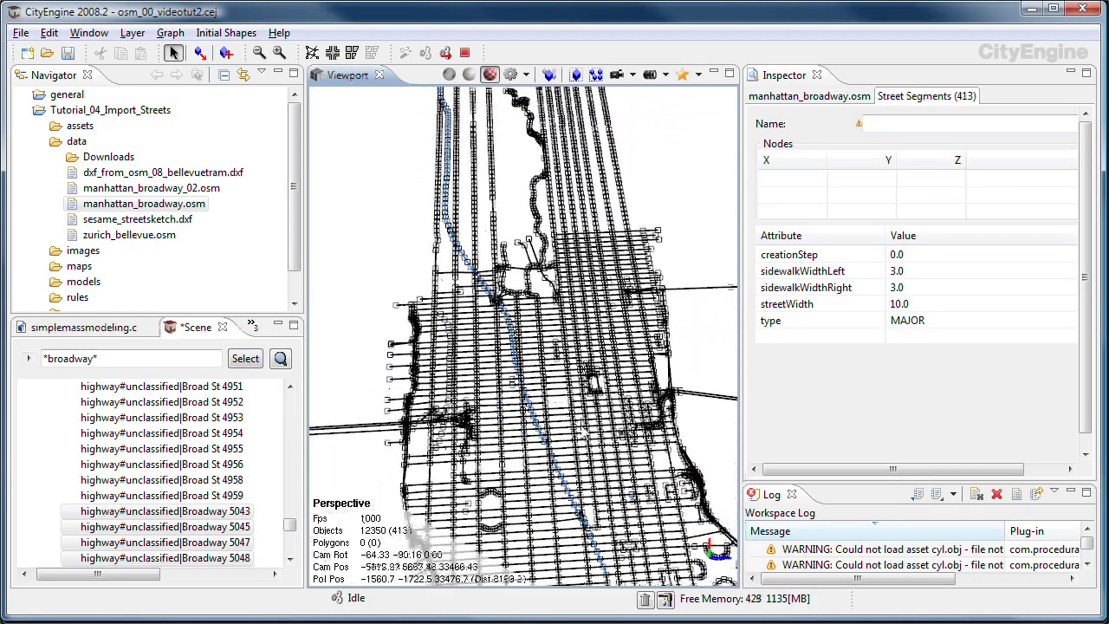
scroll(570, 427, up, 8)
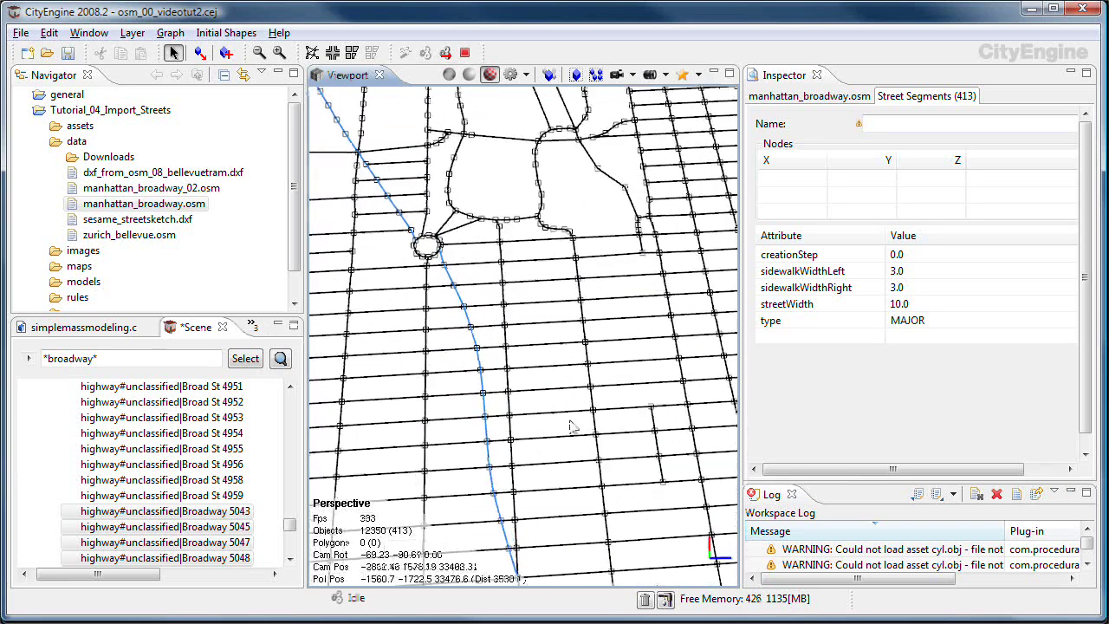
scroll(570, 427, down, 2)
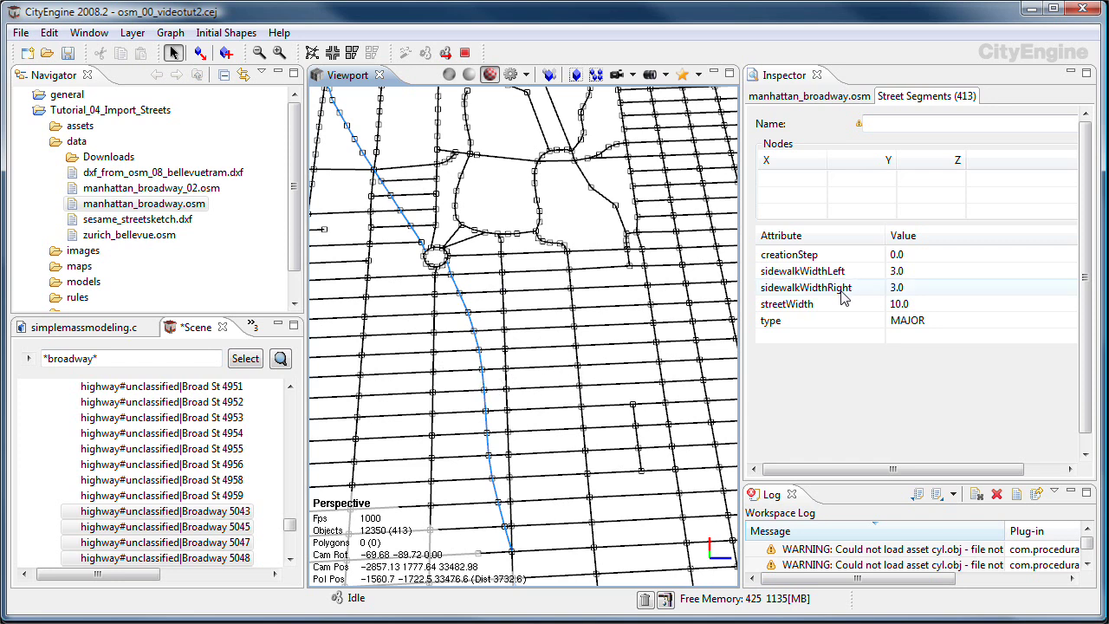
click(920, 303)
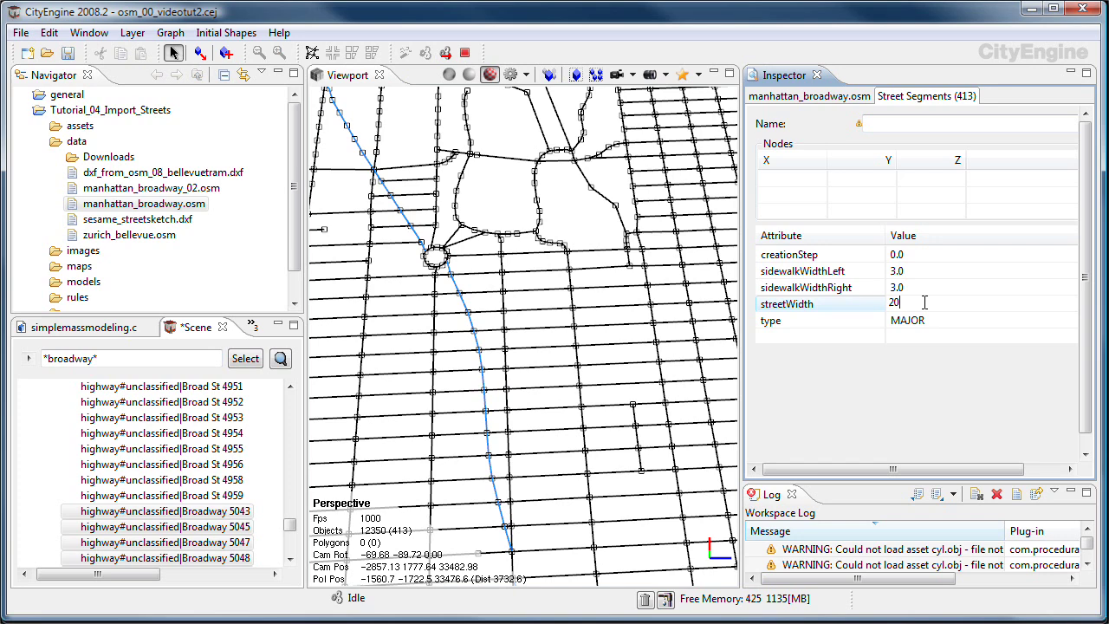
click(916, 270)
text(6)
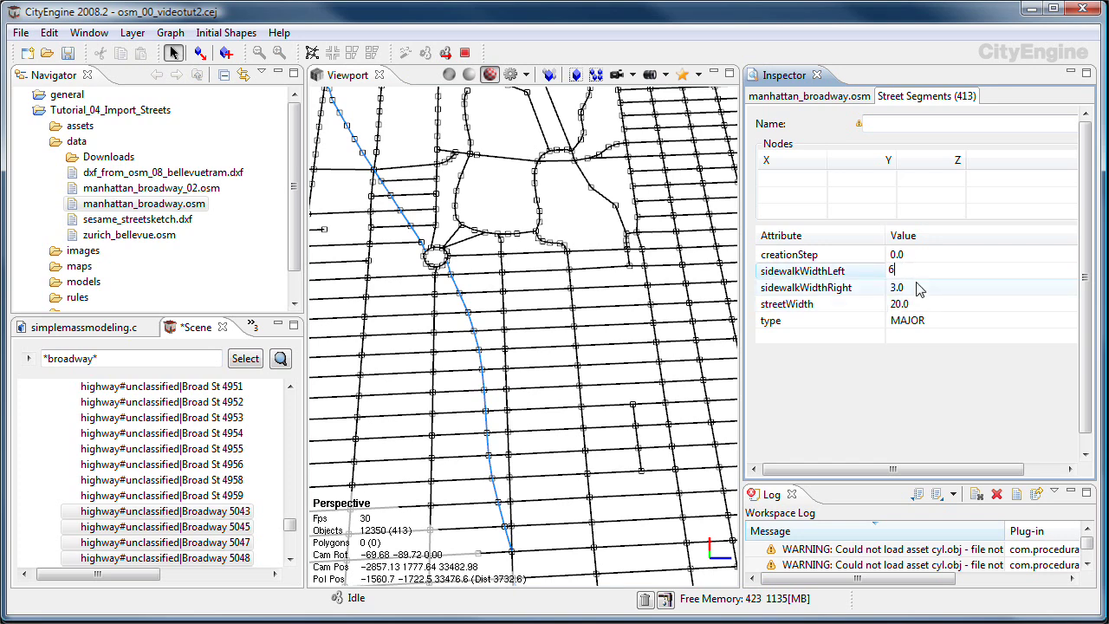
click(920, 287)
text(6)
click(921, 303)
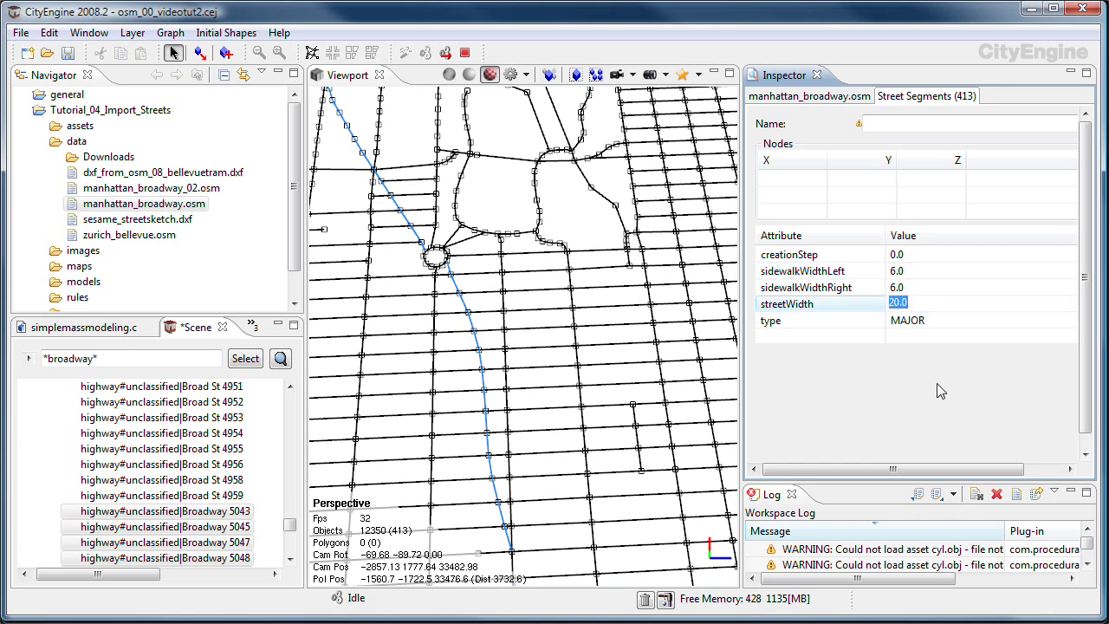
Step: Collapse the Streetnetwork 1 layer's segment list in the scene
scroll(555, 416, down, 5)
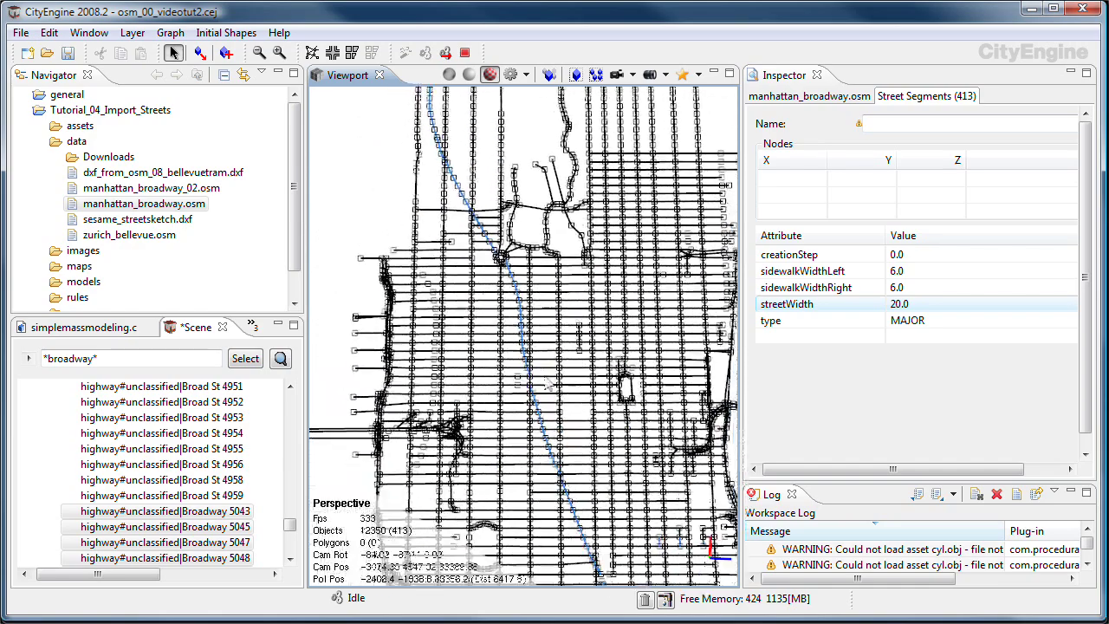
alt+middle_drag(631, 456, 605, 451)
scroll(605, 451, up, 2)
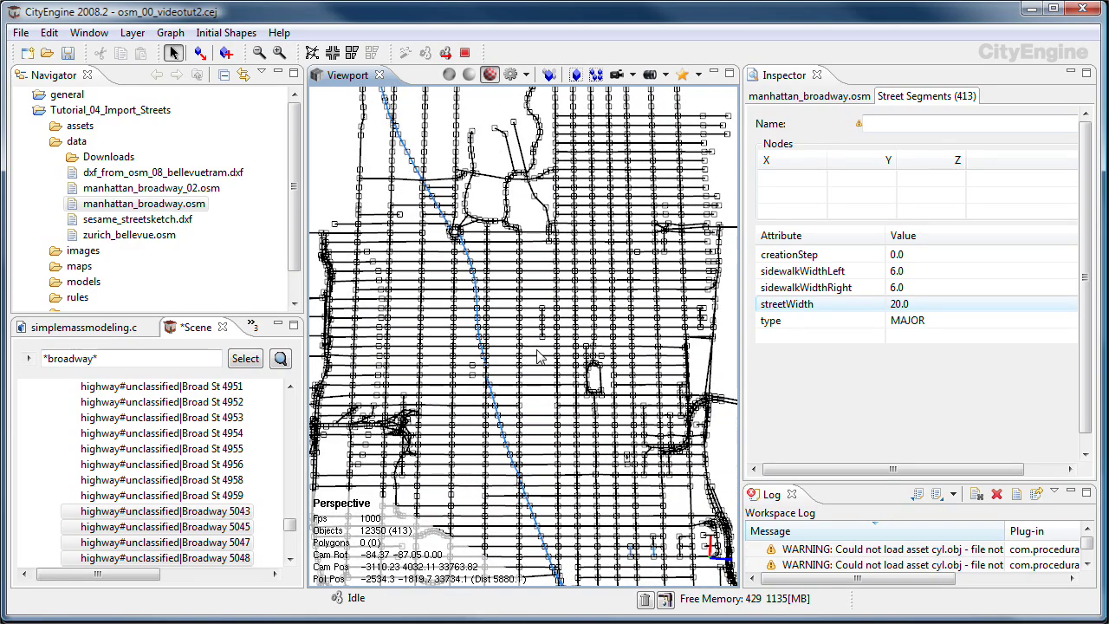
drag(289, 531, 289, 394)
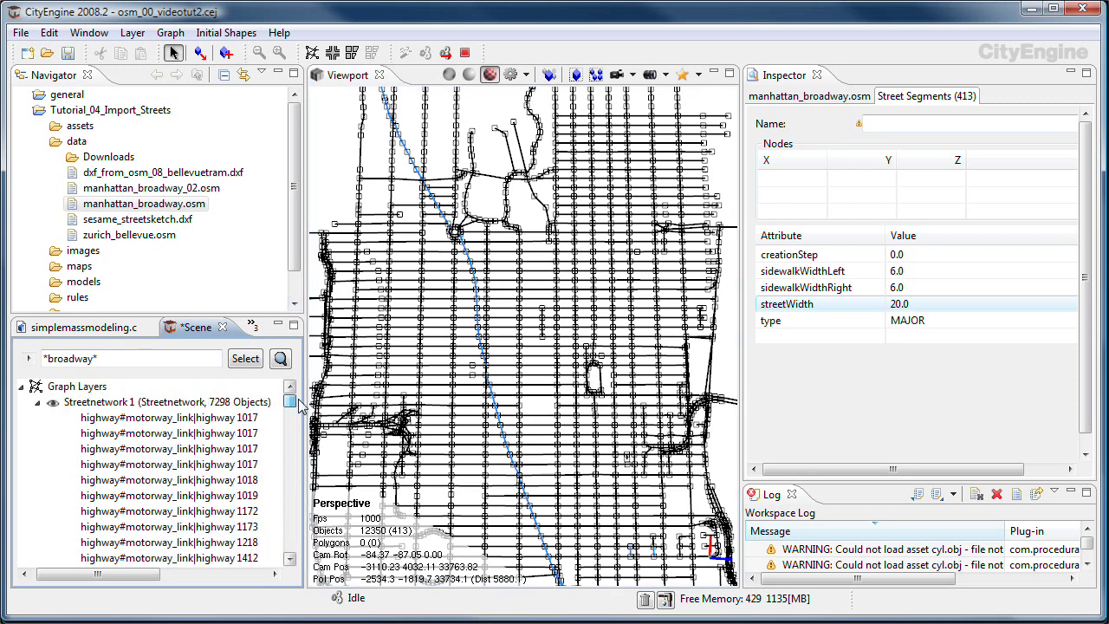
click(37, 402)
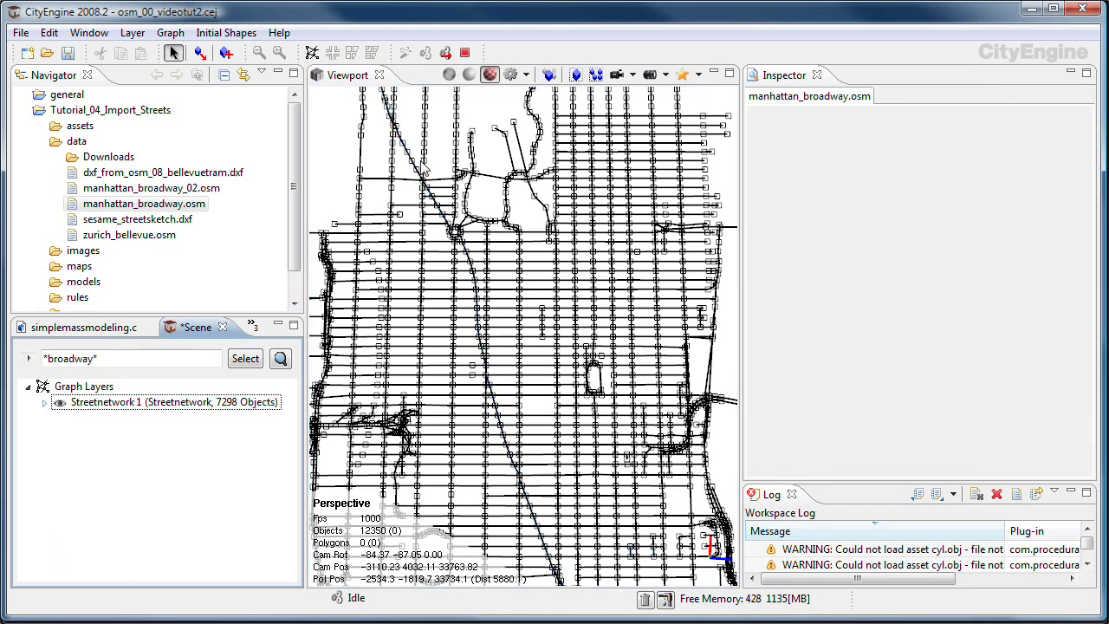
drag(421, 164, 581, 473)
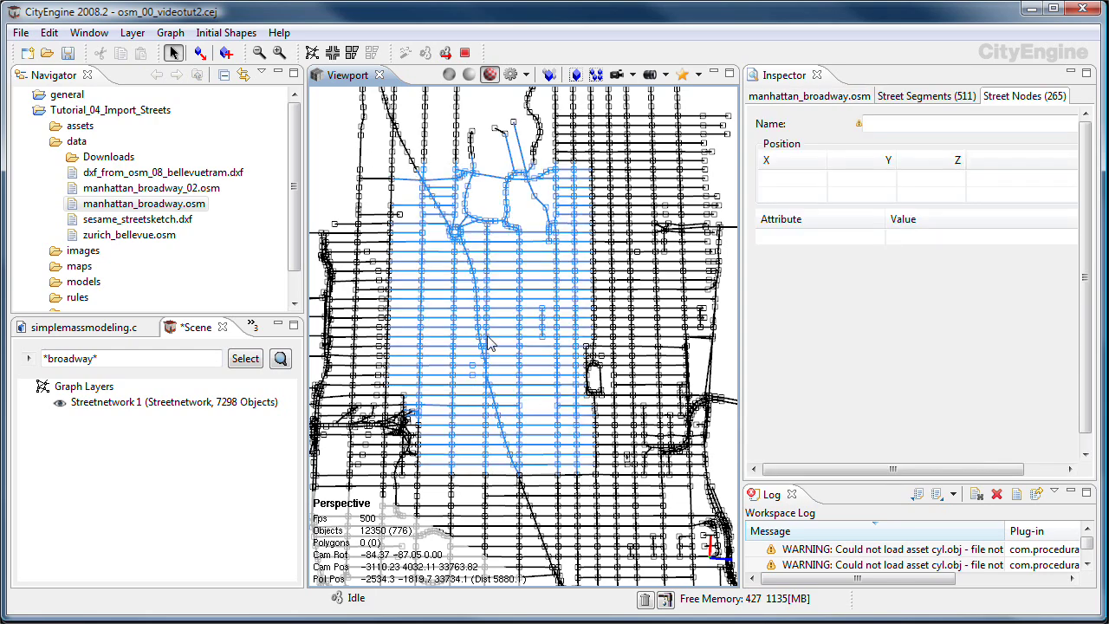
scroll(457, 396, down, 1)
alt+middle_drag(458, 396, 495, 409)
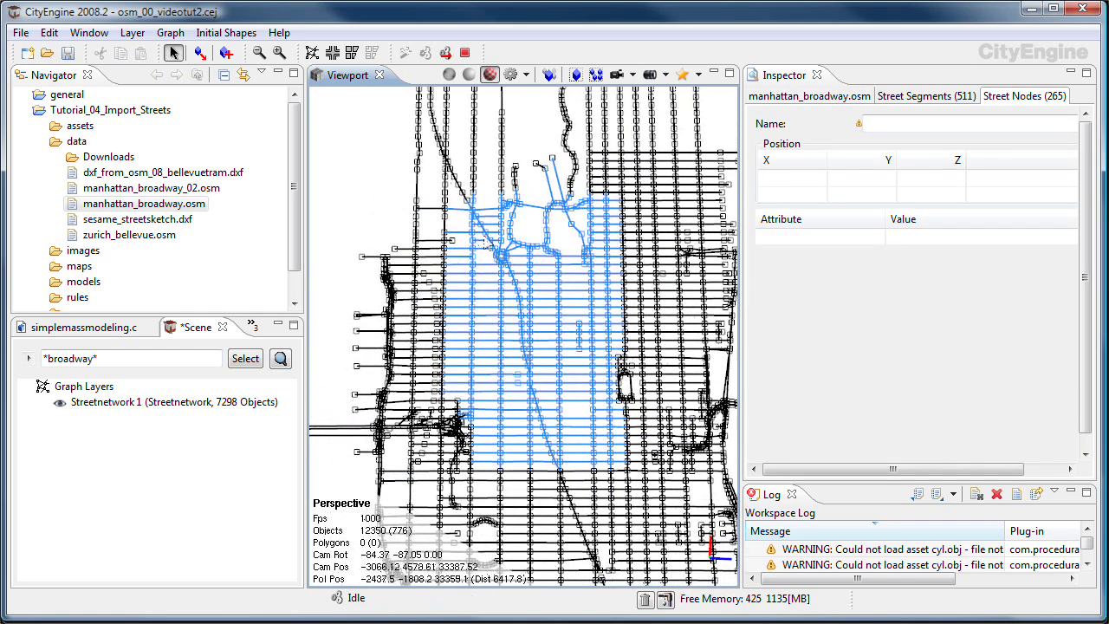
click(484, 237)
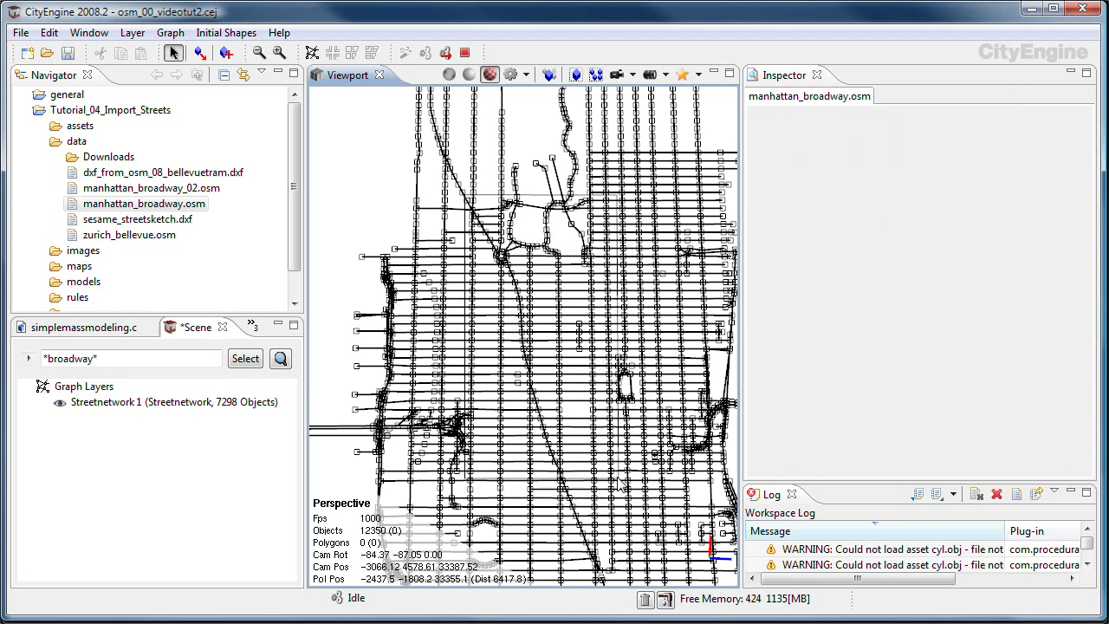
Step: Select the central rectangular section of streets around Broadway, from the park loop southward, and create lot shapes from it with default settings
drag(443, 160, 619, 455)
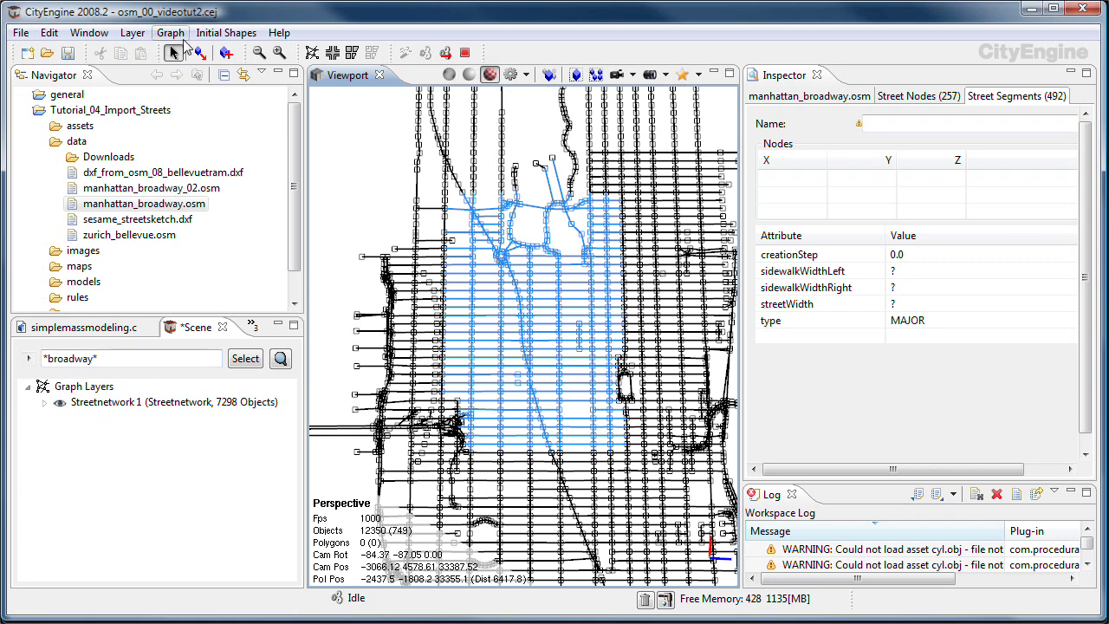
click(178, 38)
click(227, 116)
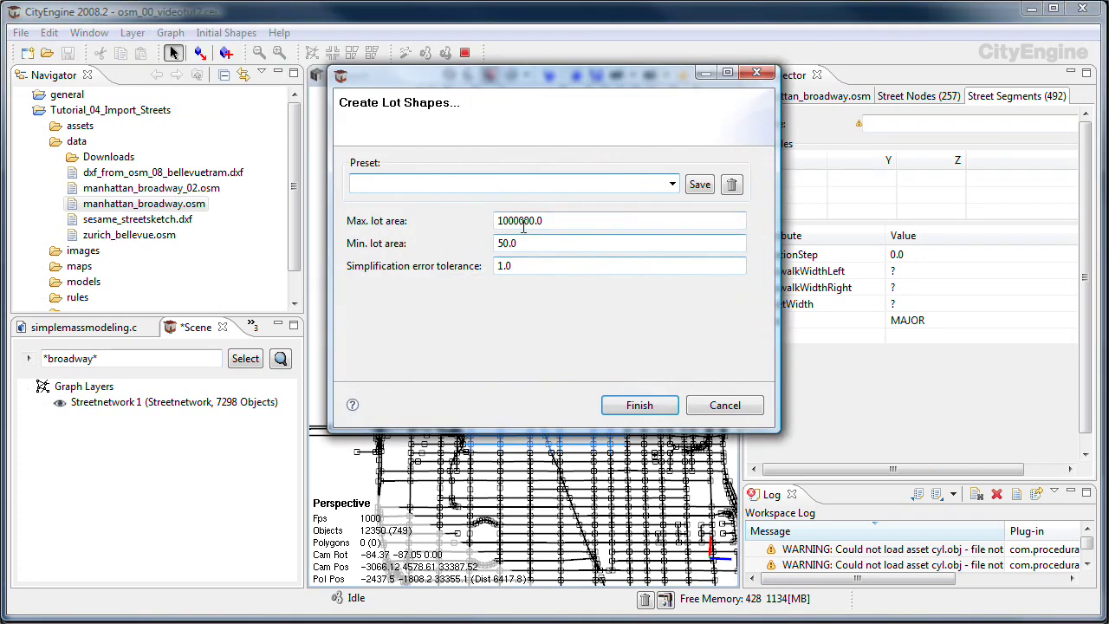
click(639, 405)
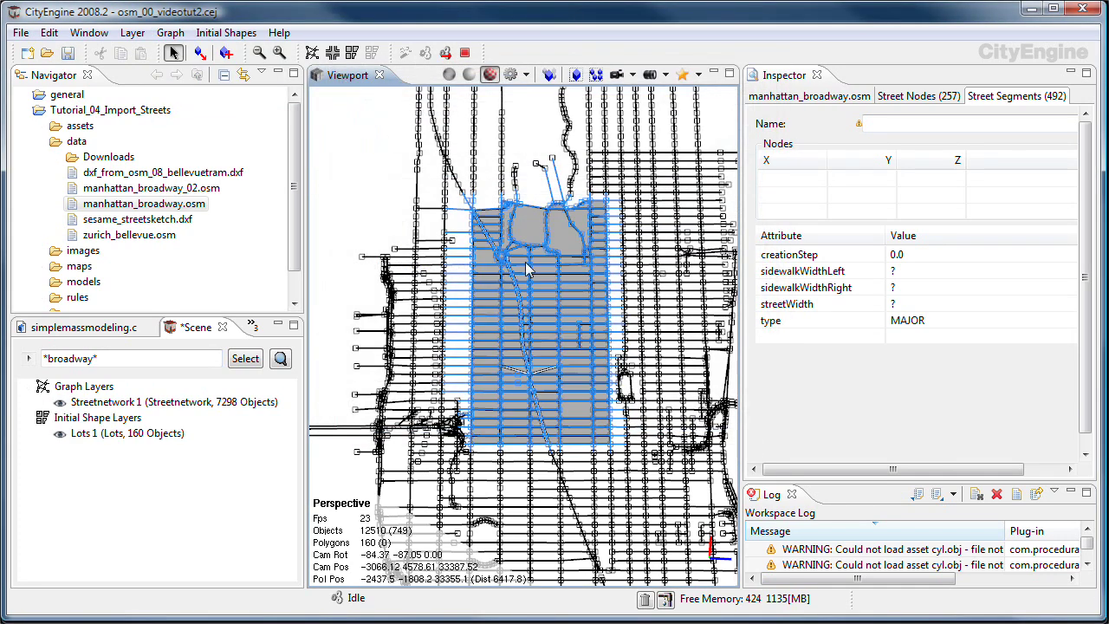
Step: Create street shapes from the selected section of street segments
click(171, 32)
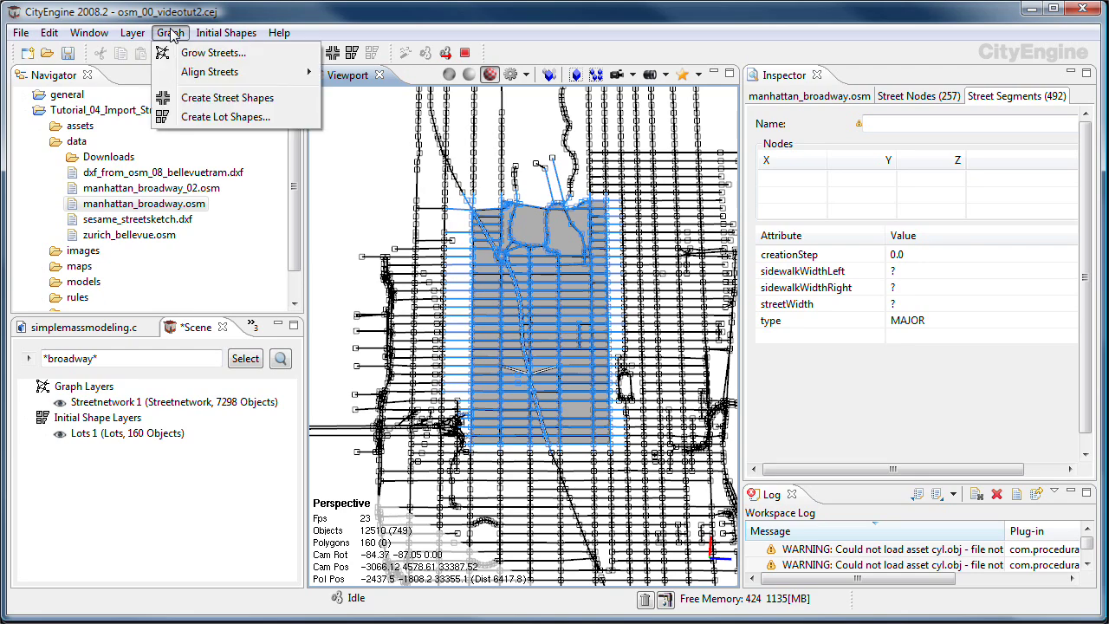
click(222, 98)
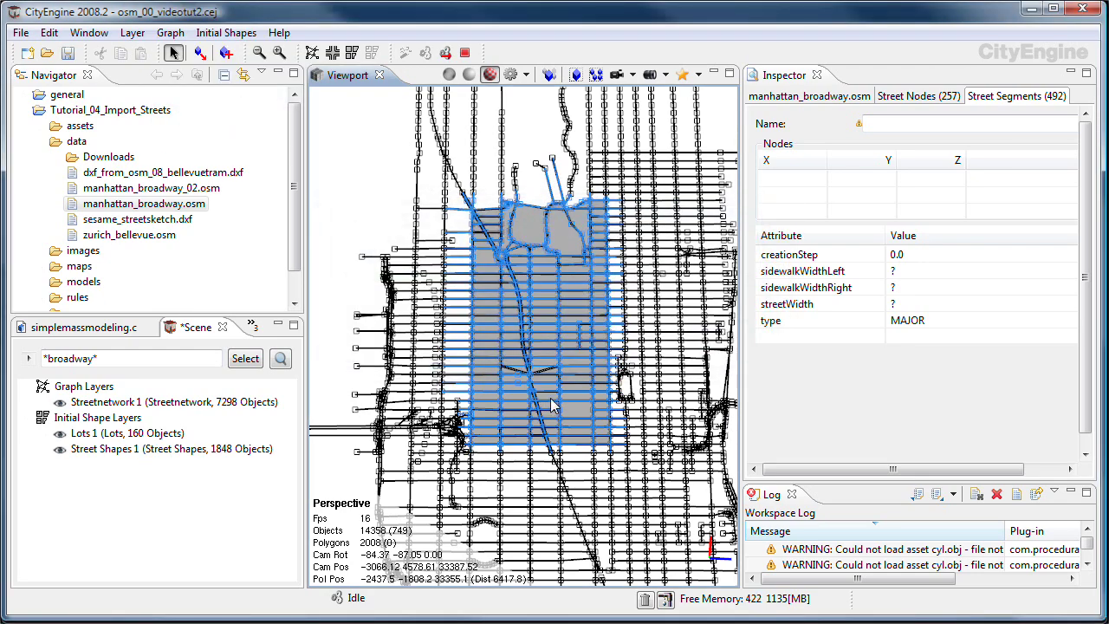
scroll(553, 405, up, 5)
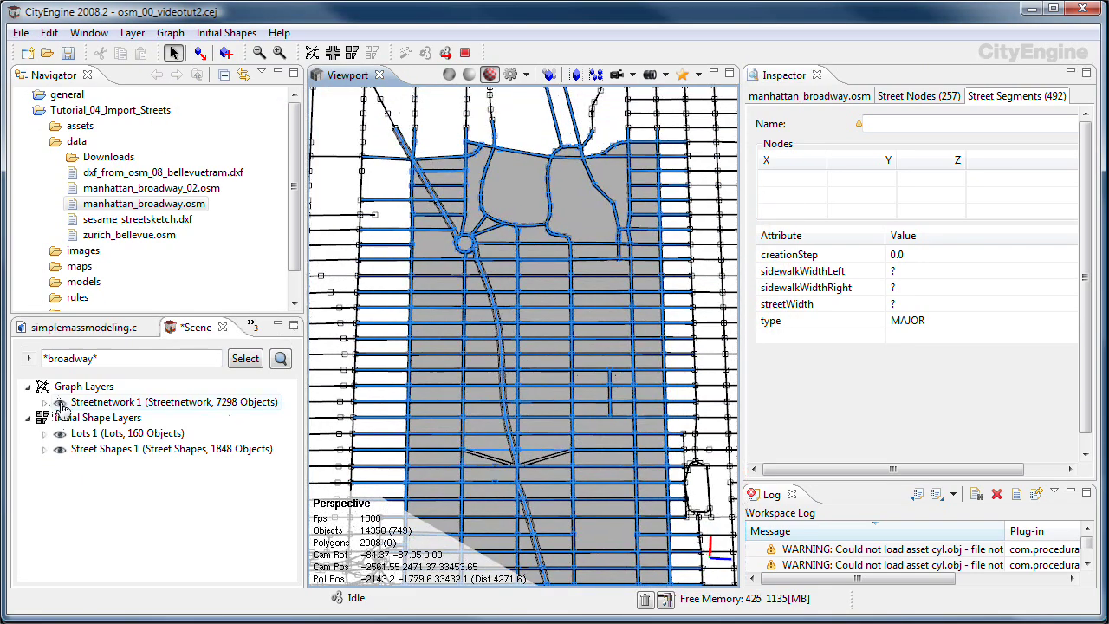
Step: Hide the Streetnetwork 1 and Street Shapes 1 layers, leaving only the lots on display
click(61, 404)
scroll(642, 317, down, 5)
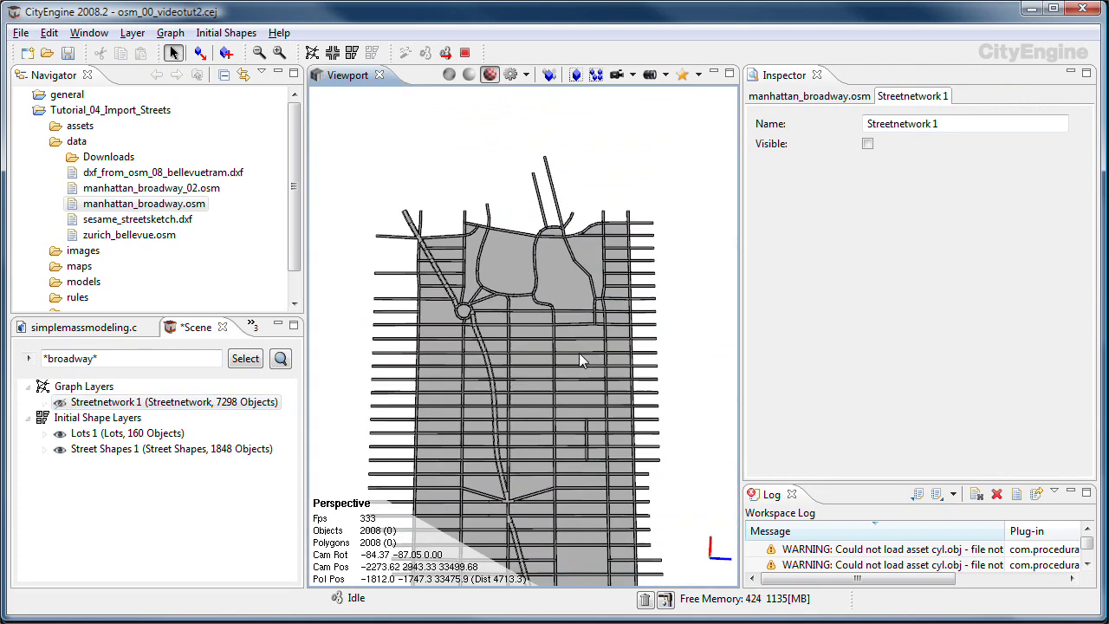
scroll(579, 361, up, 5)
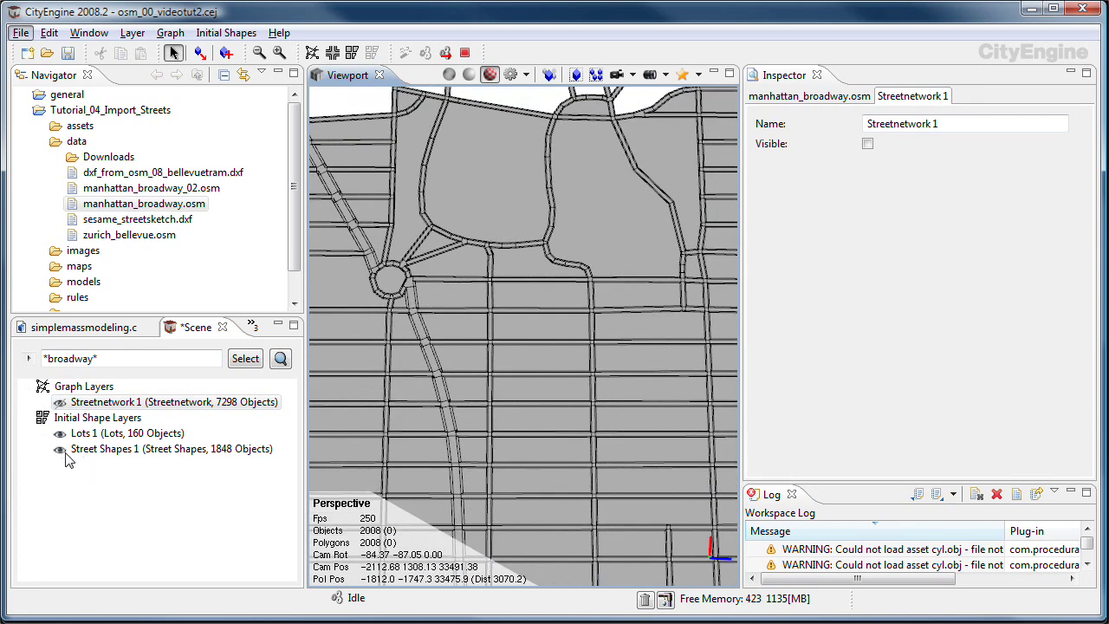
click(59, 450)
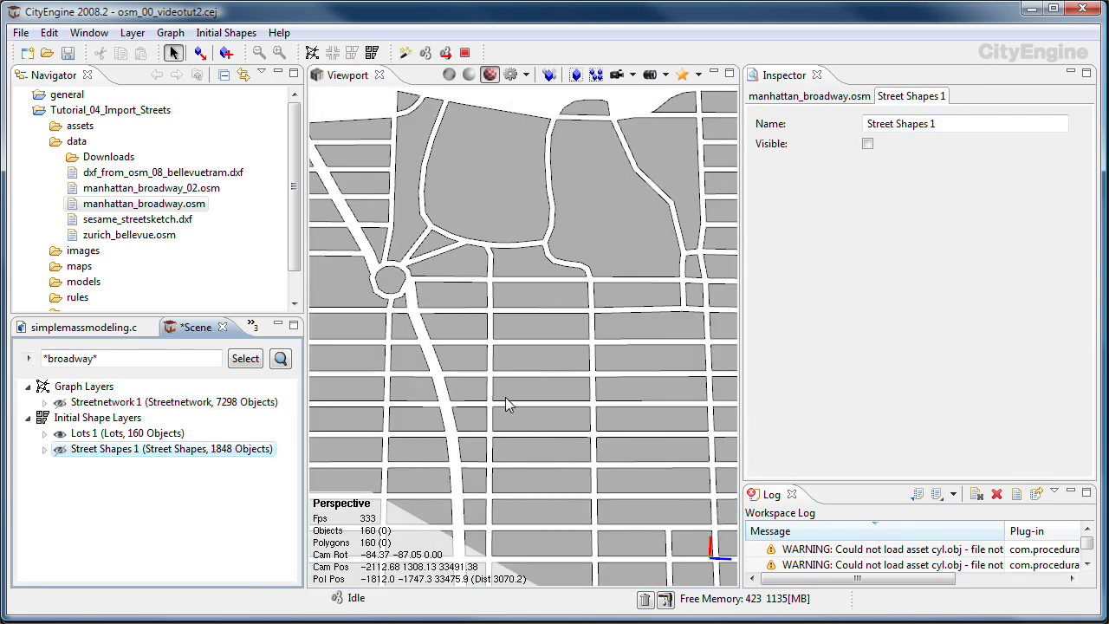
scroll(645, 401, down, 3)
scroll(645, 400, down, 4)
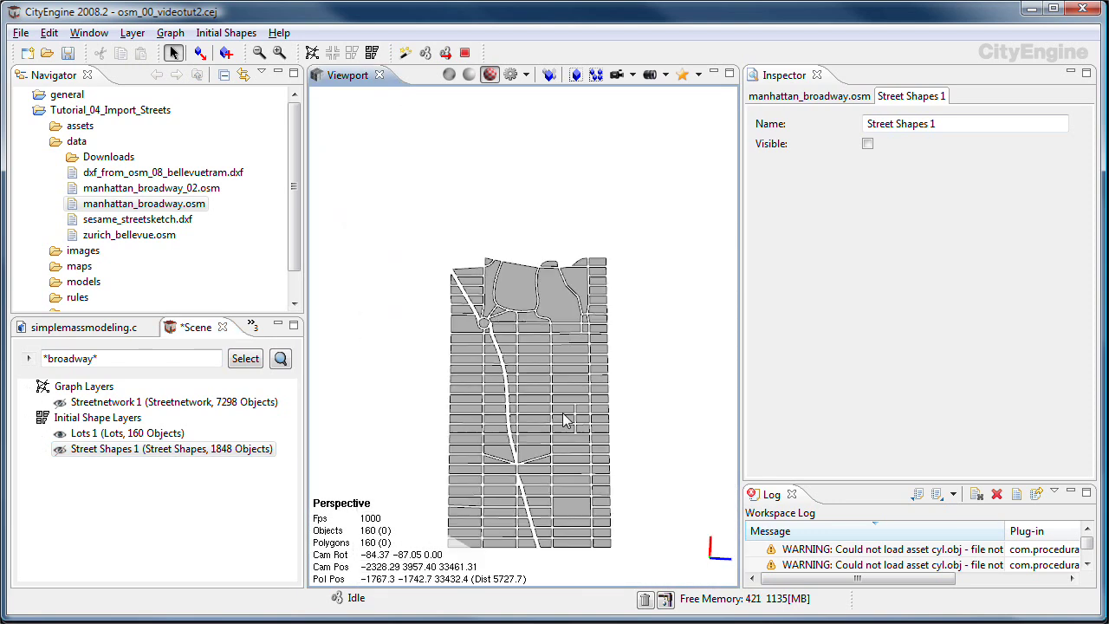
Step: Select all the lots, excluding the roundabout lot and the lots inside the park area at the northern end
drag(411, 181, 685, 530)
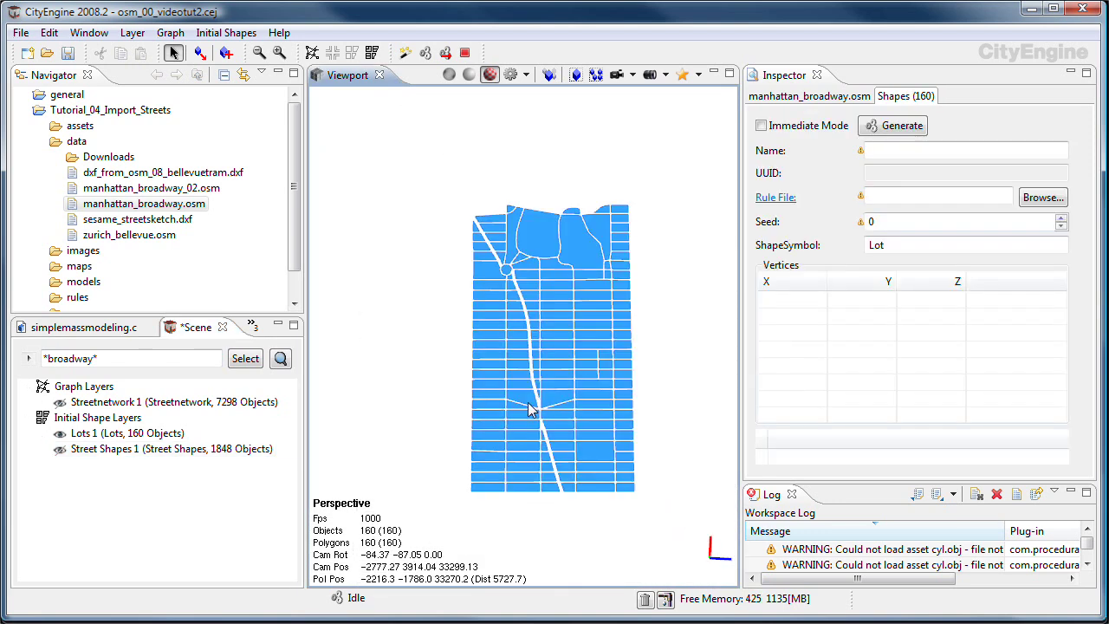
scroll(566, 324, up, 2)
ctrl+click(483, 299)
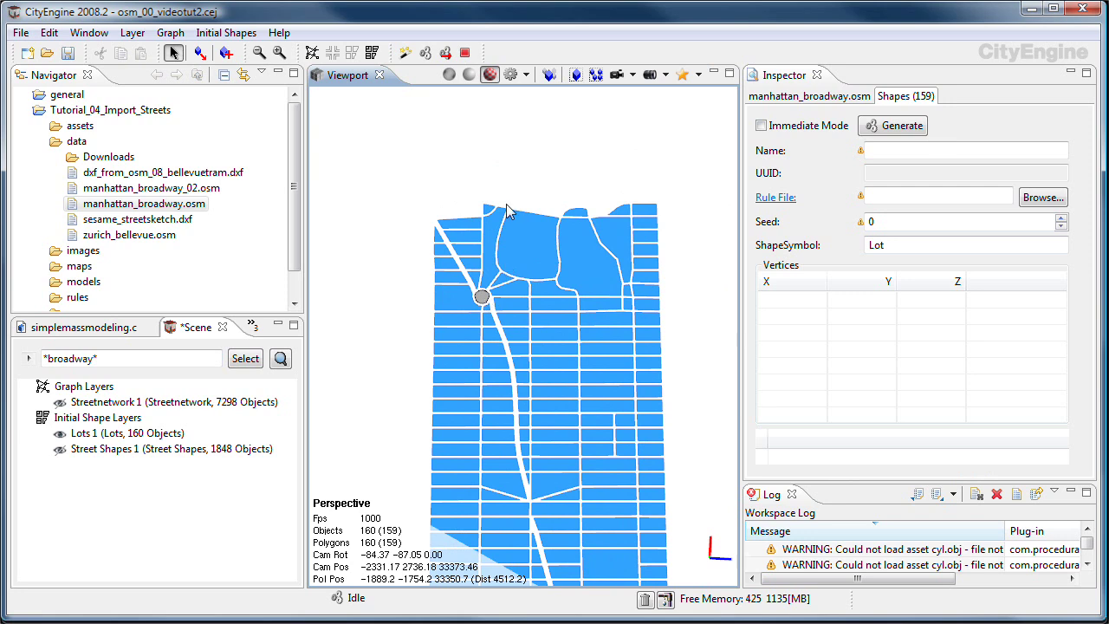
ctrl+click(489, 208)
ctrl+click(491, 243)
ctrl+click(514, 242)
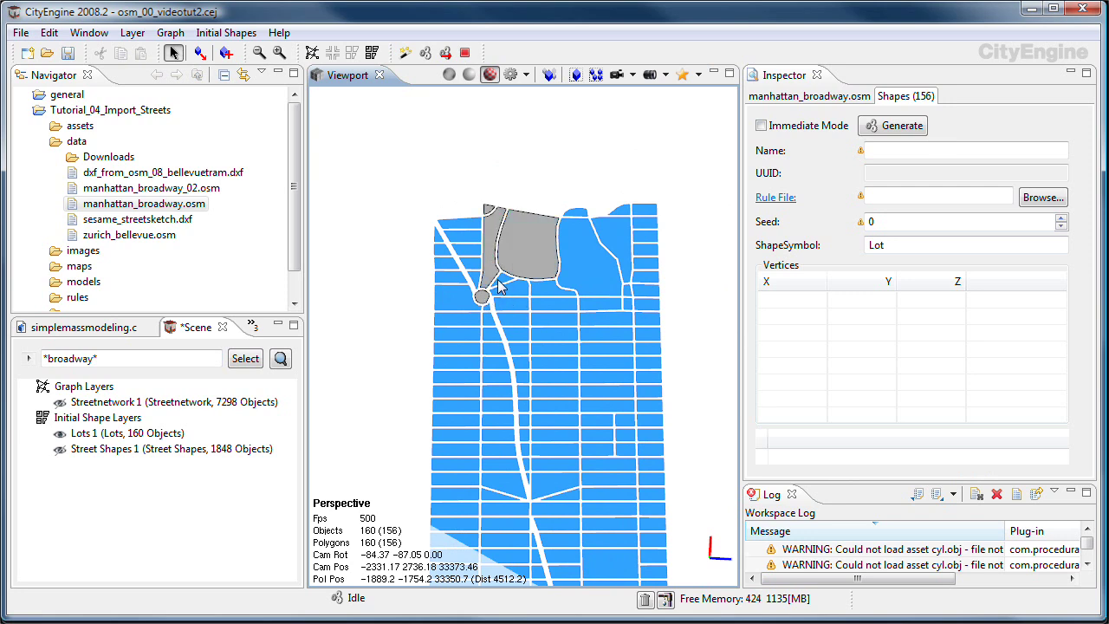
ctrl+click(498, 280)
ctrl+click(519, 290)
ctrl+click(544, 289)
ctrl+click(583, 260)
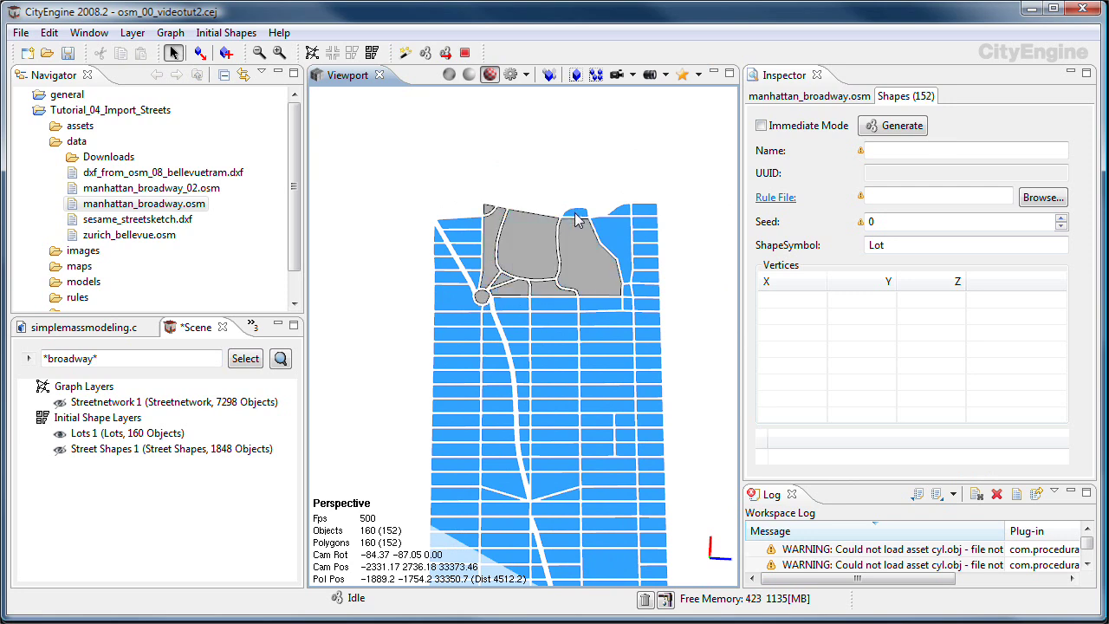
ctrl+click(575, 219)
ctrl+click(612, 247)
ctrl+click(623, 225)
ctrl+click(627, 294)
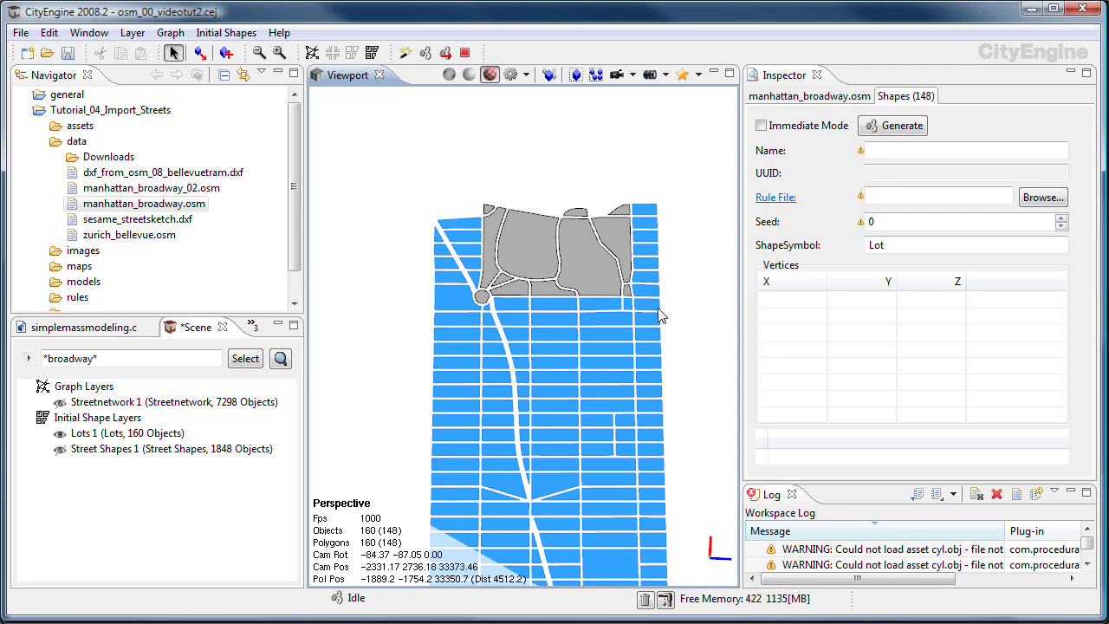
Step: Subdivide the selected city-block lots using the default subdivision settings
click(226, 32)
click(234, 48)
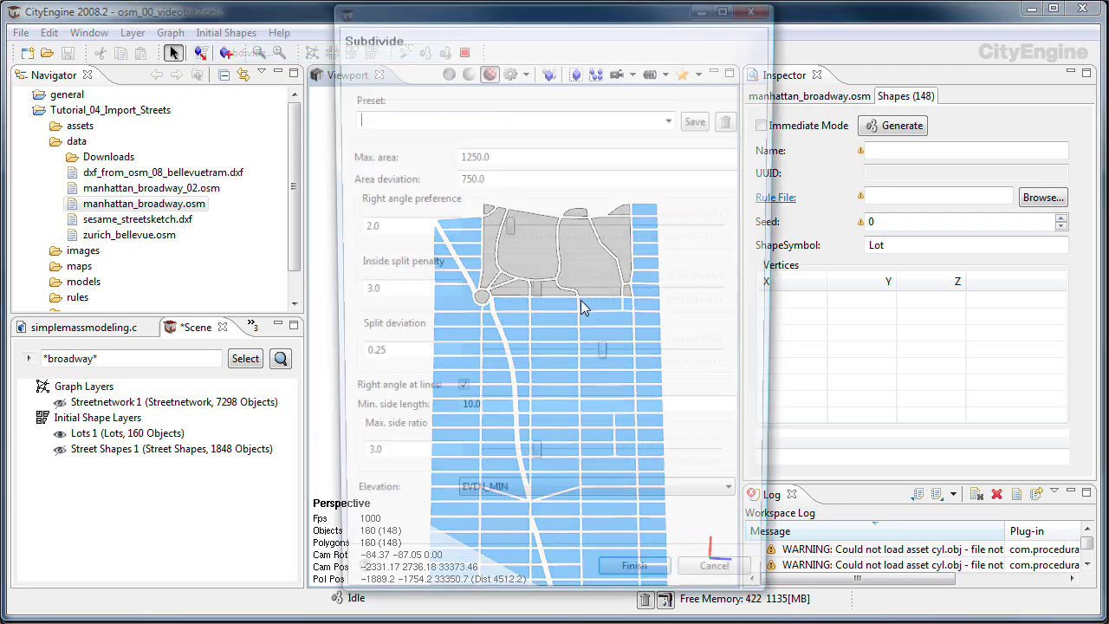
click(639, 589)
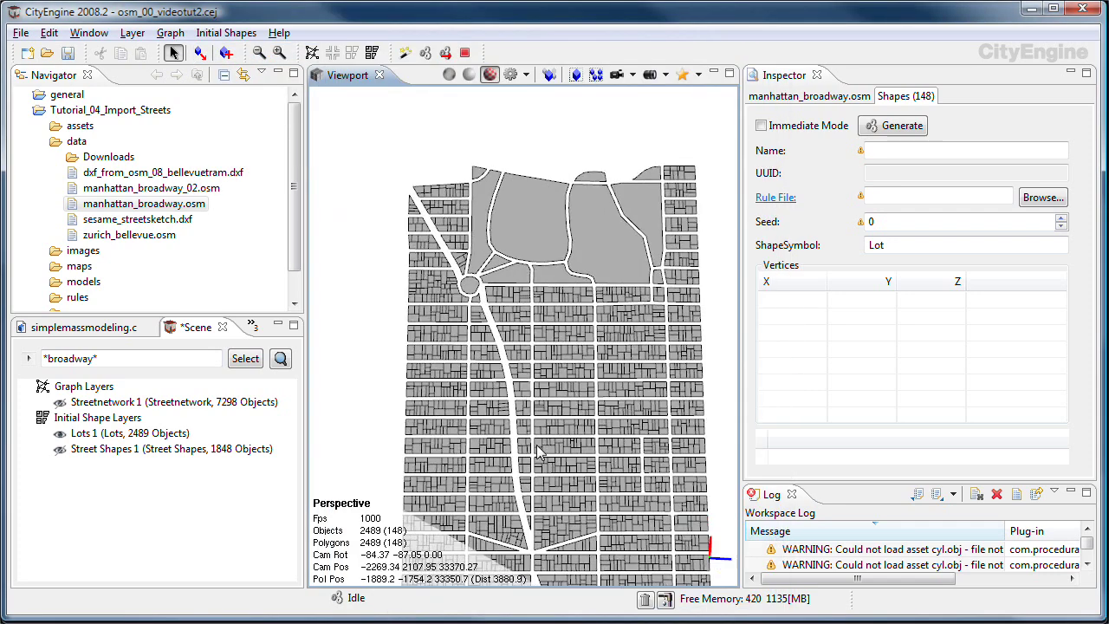
Step: Set the ShapeSymbol of the circular roundabout lot at the park's corner to Crossing
mouse_move(517, 452)
alt+middle_down()
mouse_move(511, 404)
mouse_move(513, 452)
alt+middle_up()
scroll(511, 403, up, 1)
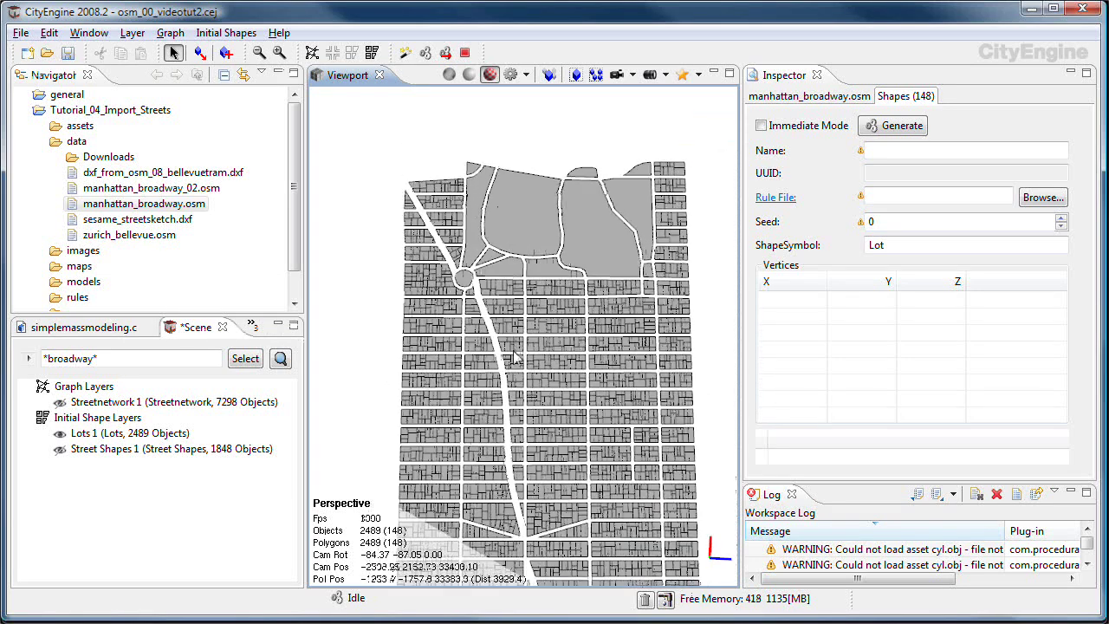
click(464, 282)
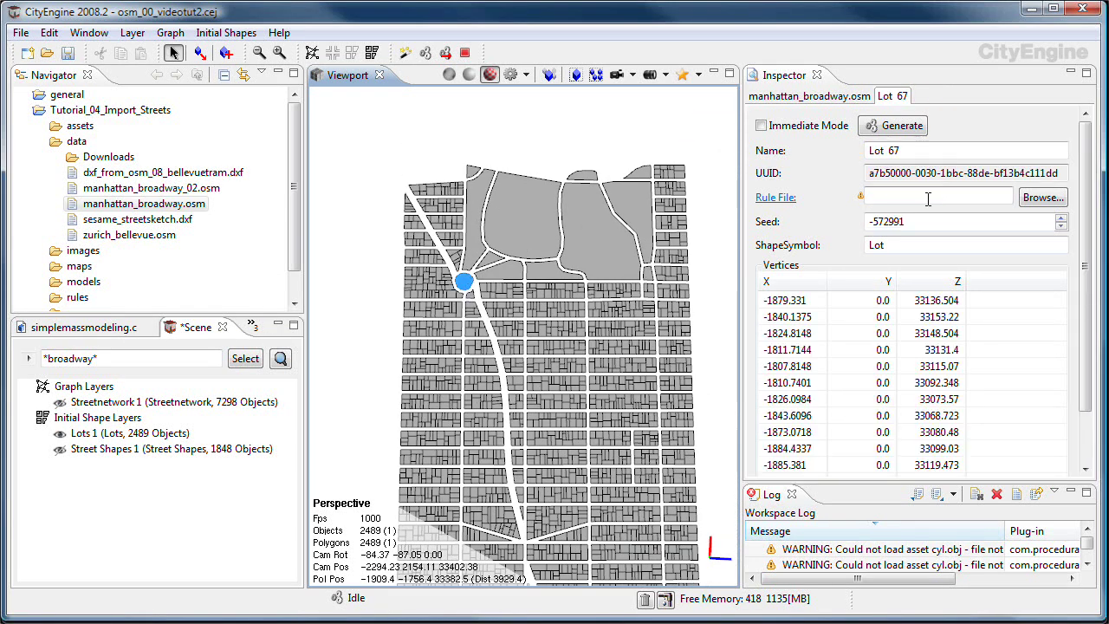
double_click(884, 245)
text(Crossing)
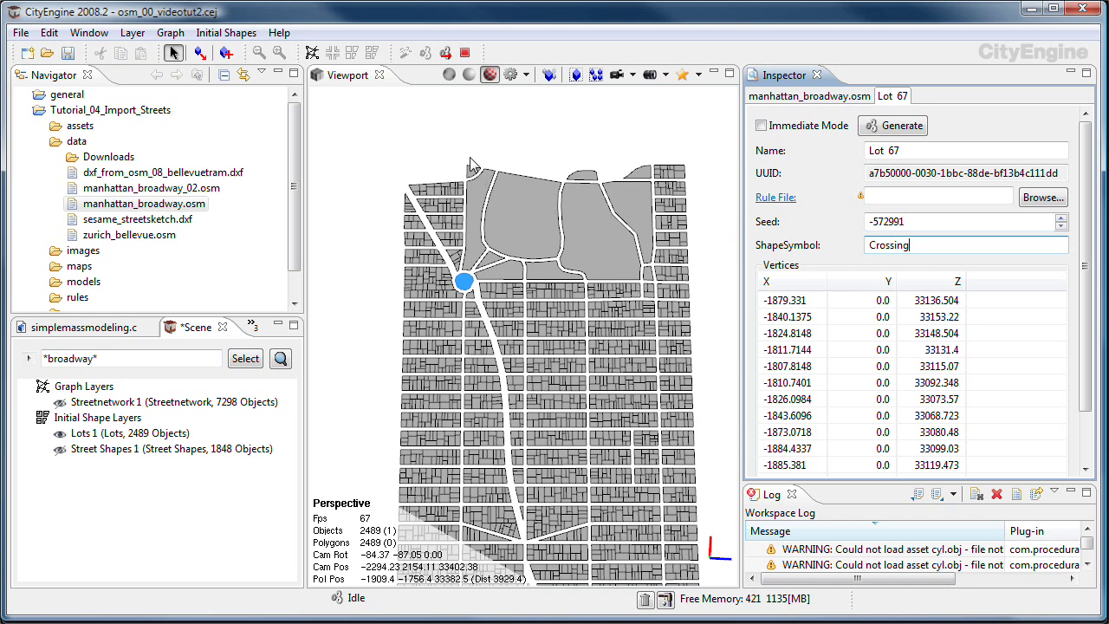
Step: Select all the lots in the park area and replace their ShapeSymbol with one for the park
drag(470, 164, 645, 277)
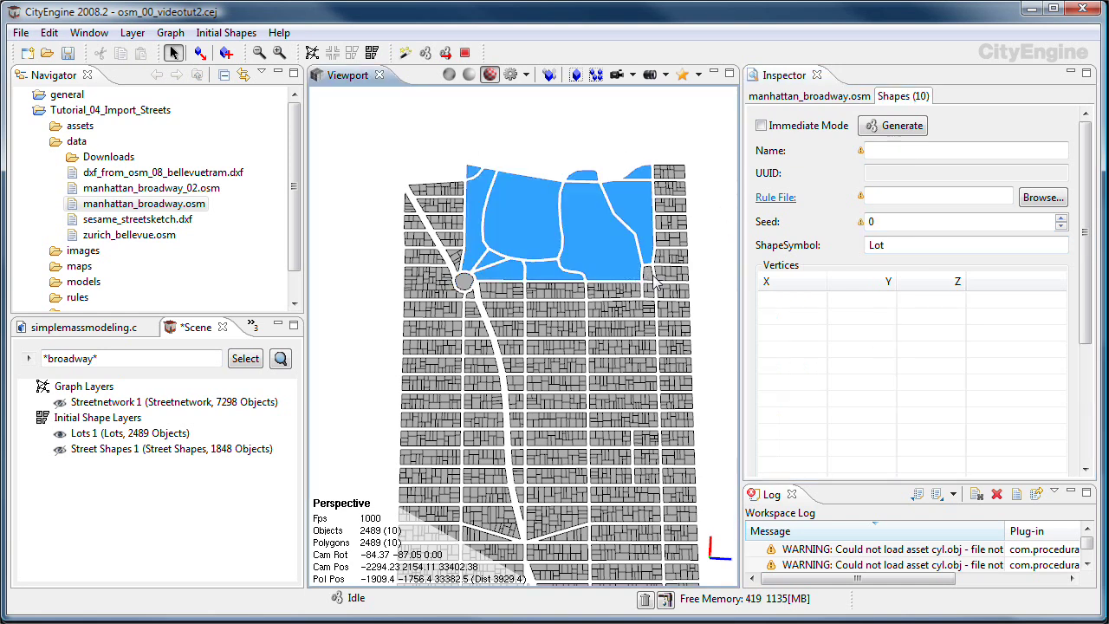
click(911, 242)
double_click(875, 245)
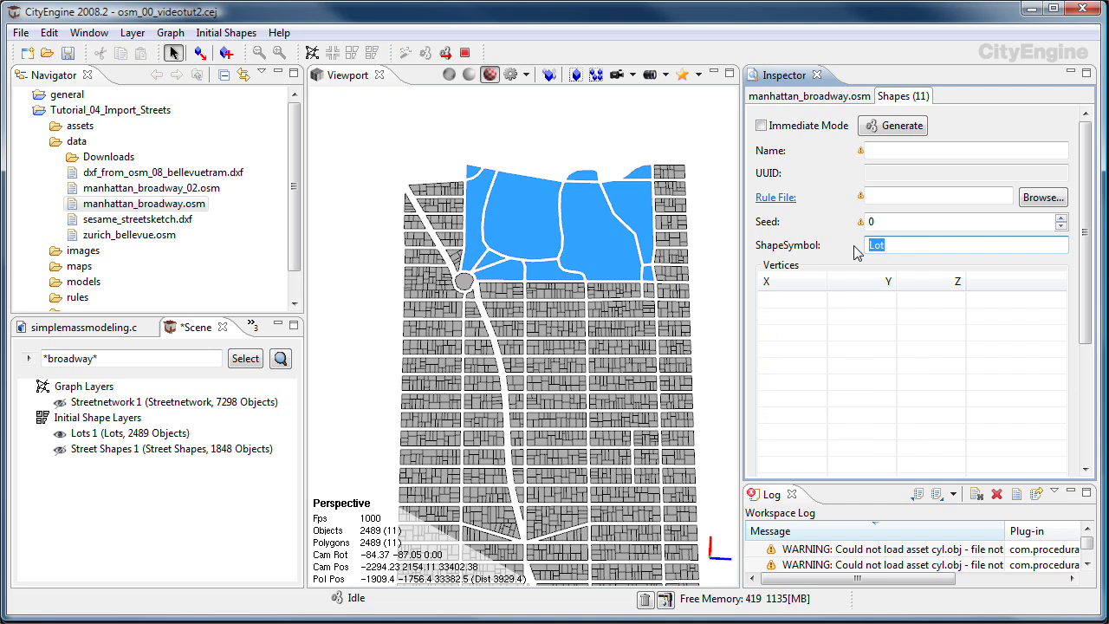
text(pa)
Step: Hide the Lots 1 layer and show the Street Shapes 1 layer
click(68, 433)
click(59, 433)
click(63, 448)
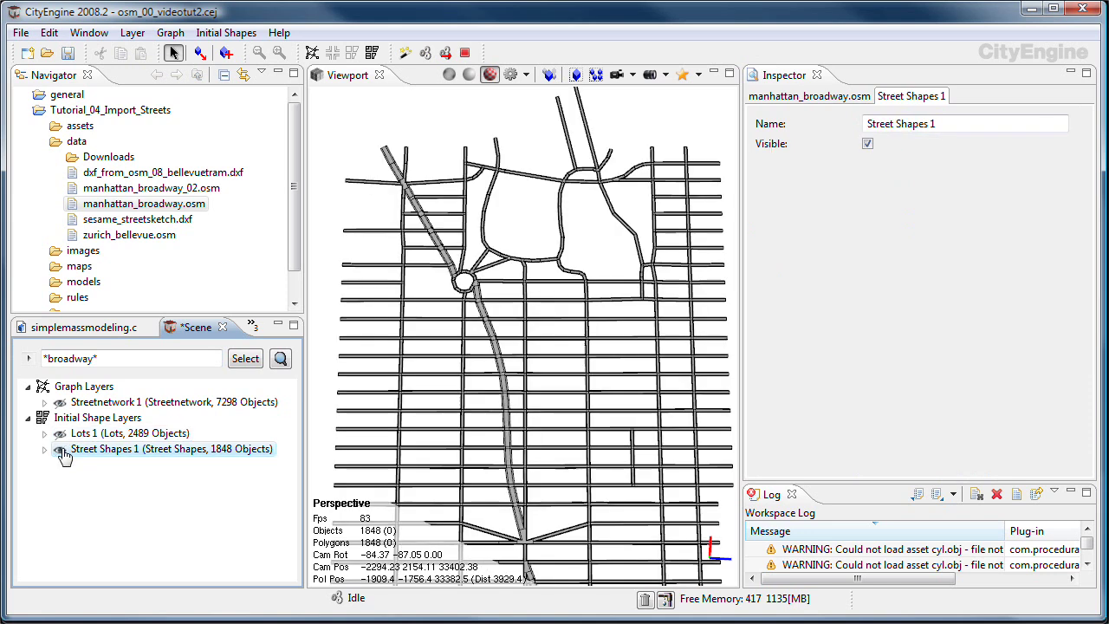
scroll(614, 285, down, 2)
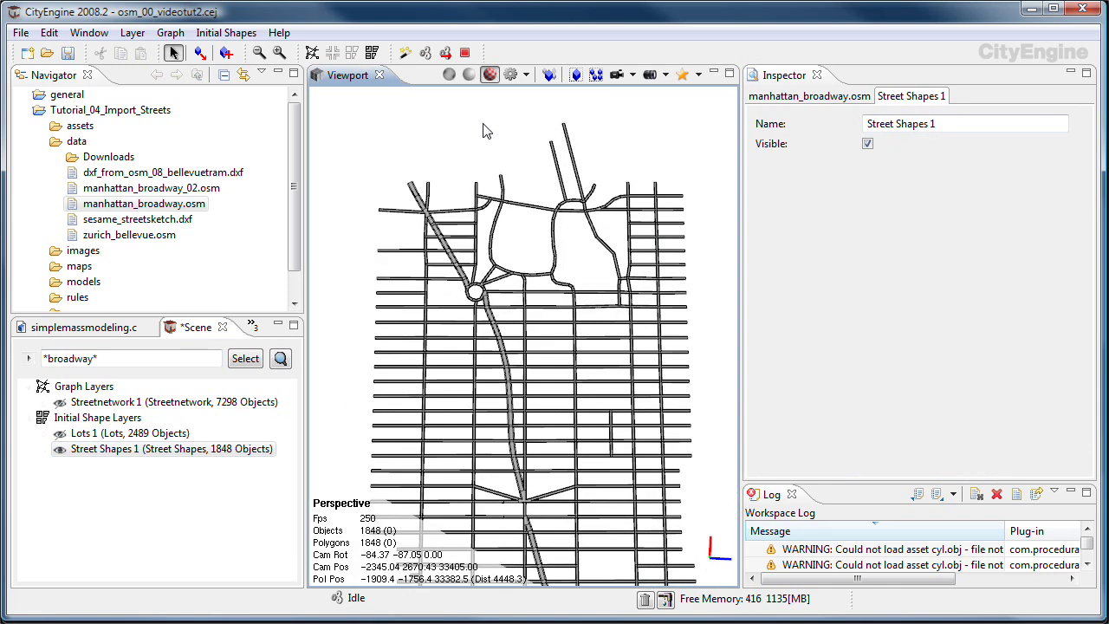
Step: Select the street shapes running through the park and set their ShapeSymbol to Parkway
drag(484, 123, 541, 278)
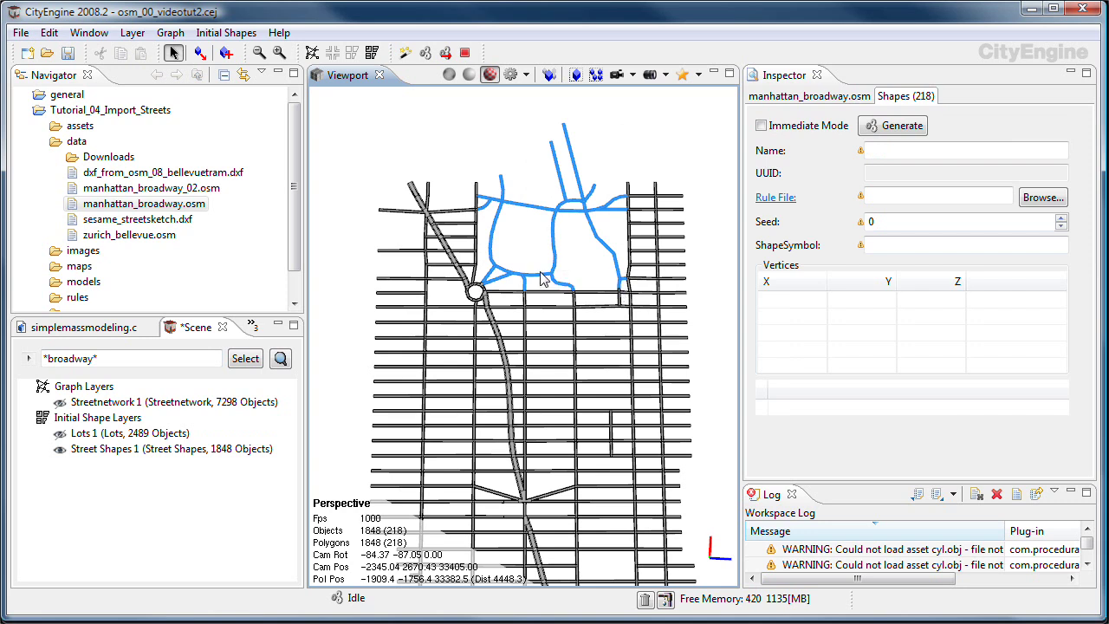
click(896, 244)
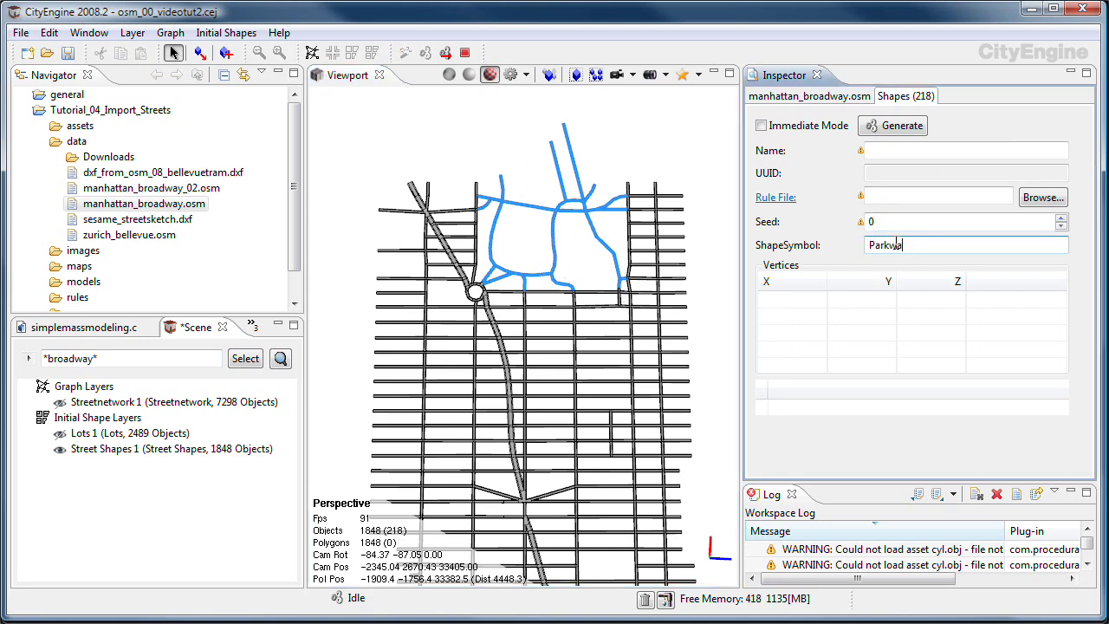
alt+right_drag(620, 399, 568, 401)
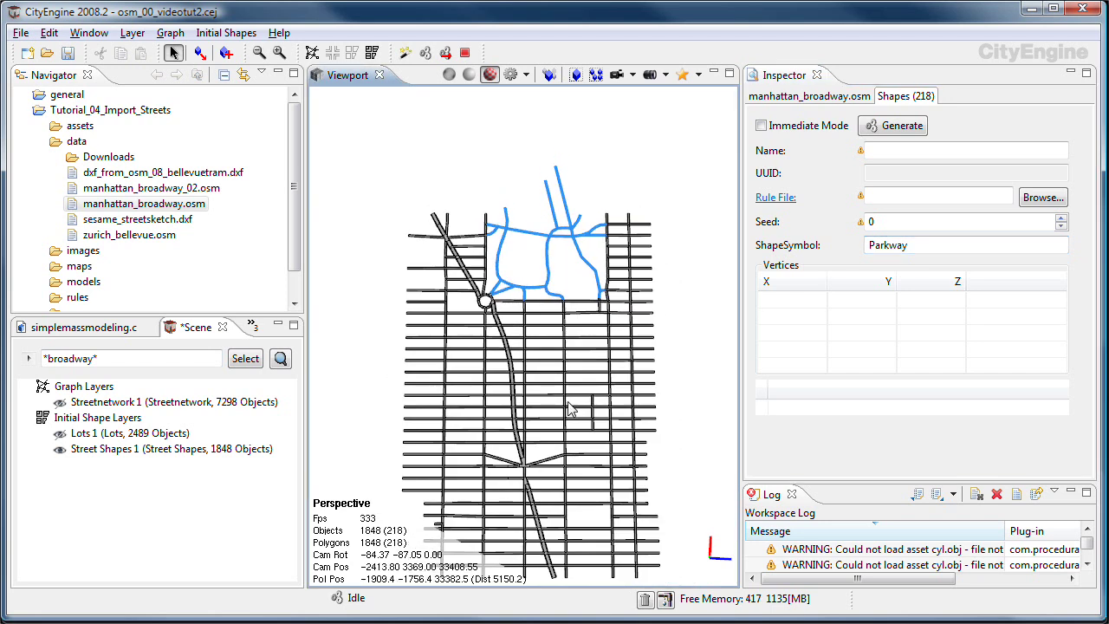
Step: Assign the rule file sesame_00_videotut.cga to both the Lots 1 and Street Shapes 1 layers
alt+middle_drag(568, 400, 545, 432)
alt+drag(545, 431, 519, 371)
drag(352, 145, 680, 445)
click(134, 433)
click(139, 448)
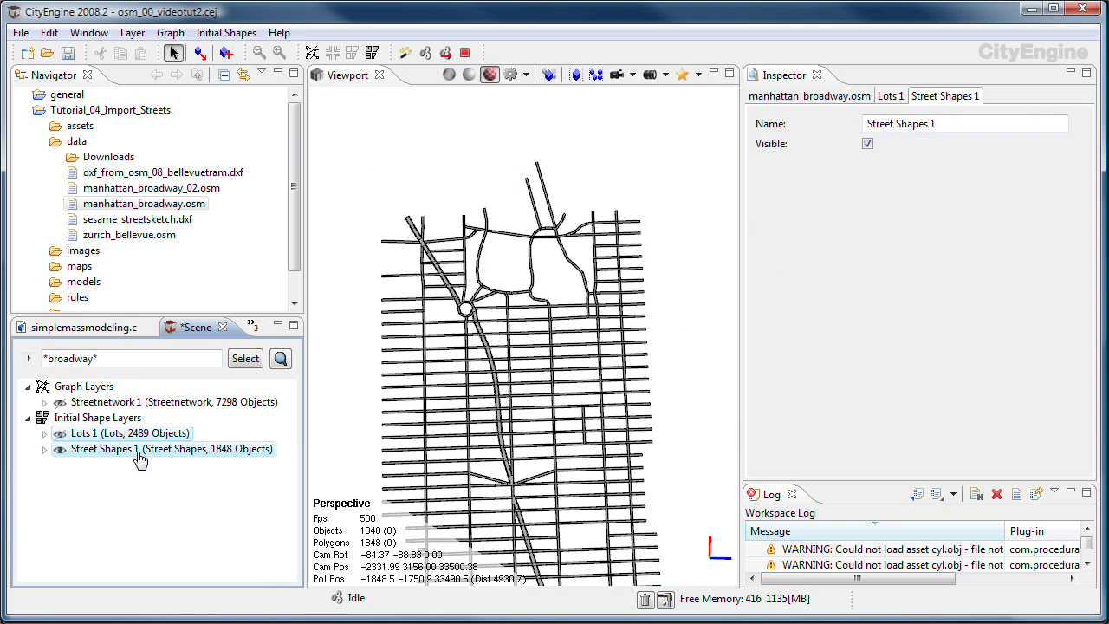
right_click(146, 454)
click(248, 460)
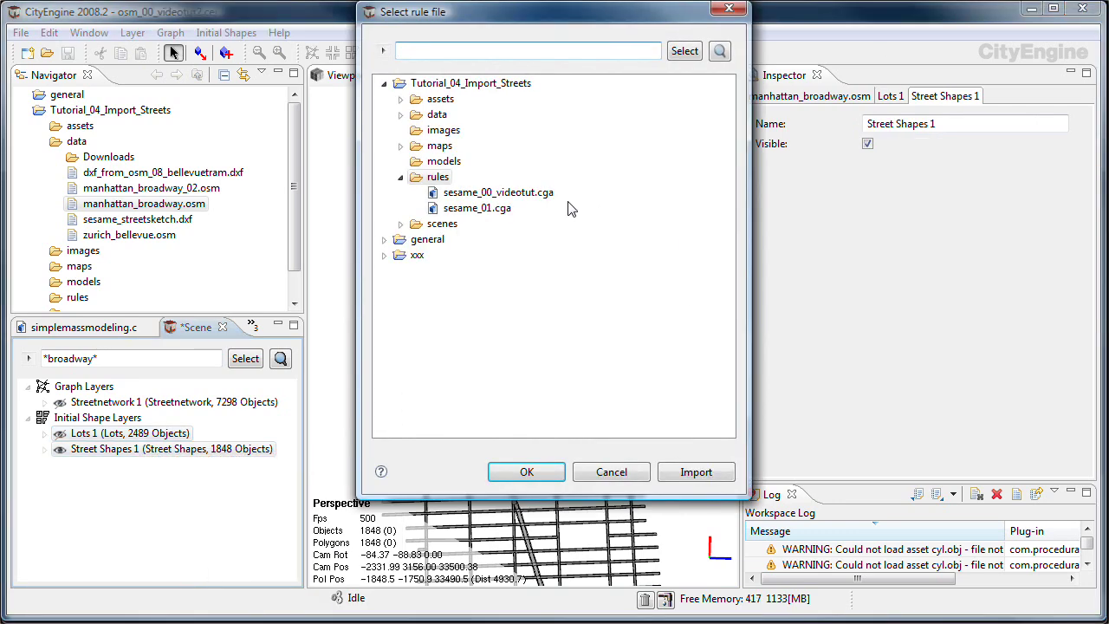
click(524, 194)
click(527, 472)
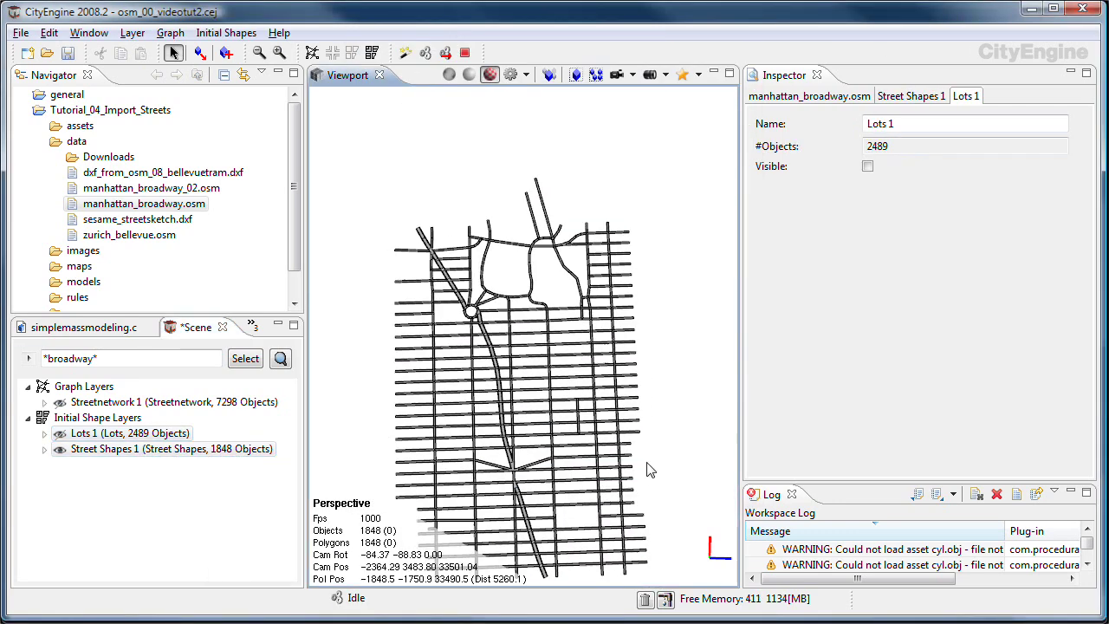
Step: Select the street shapes from the park southward to just above the Broadway crossing and generate their models
drag(344, 170, 679, 431)
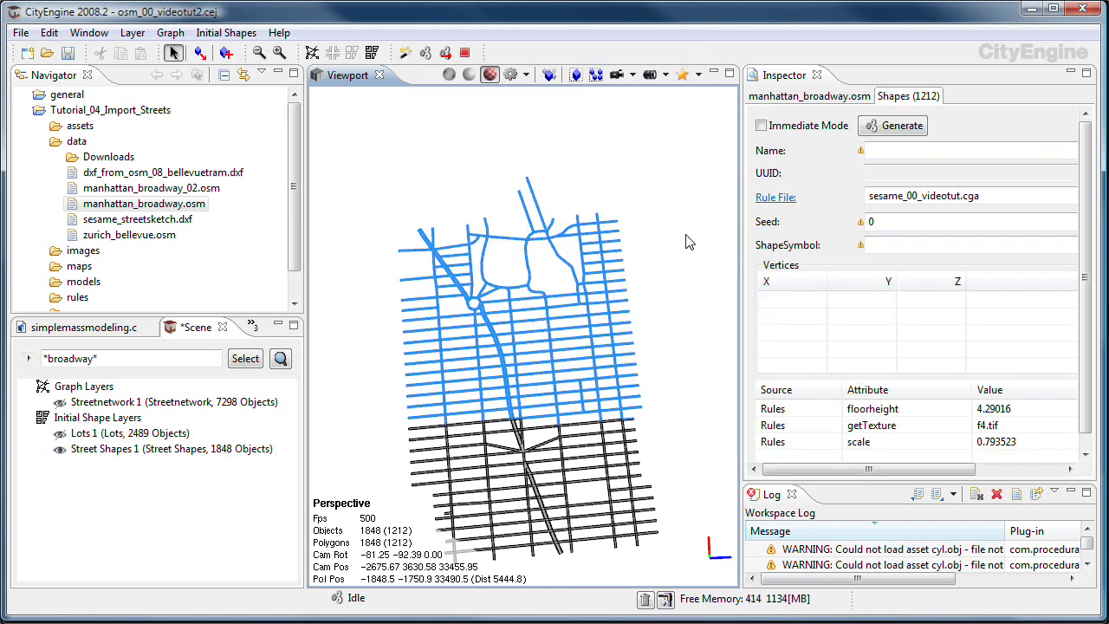
click(425, 55)
scroll(519, 414, up, 5)
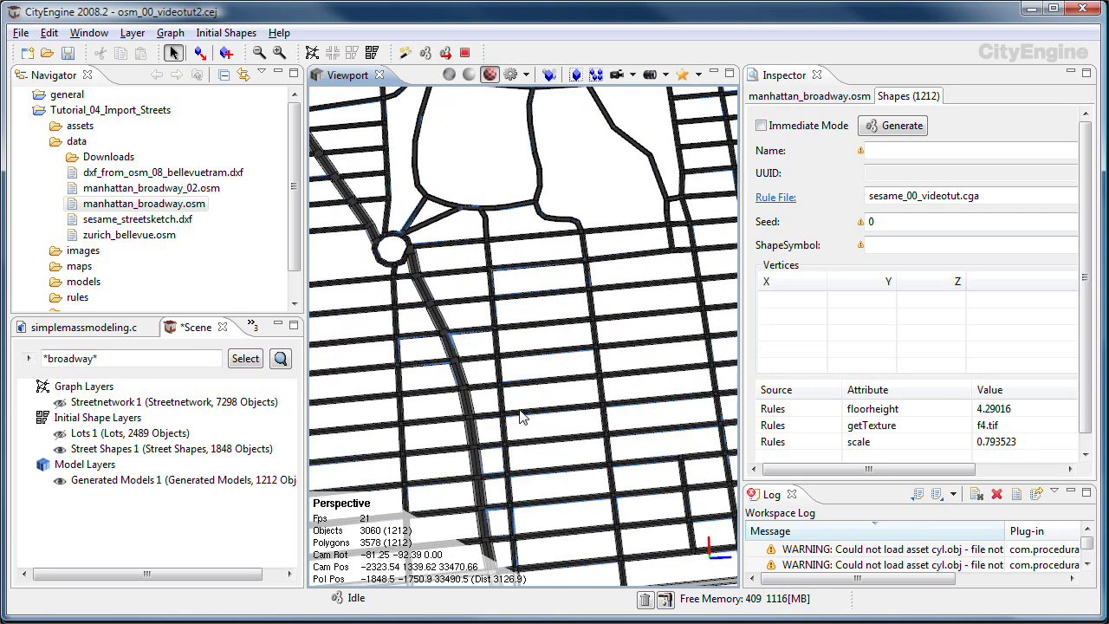
Step: Show the Lots 1 layer and hide the Street Shapes 1 layer
scroll(519, 416, down, 5)
click(62, 434)
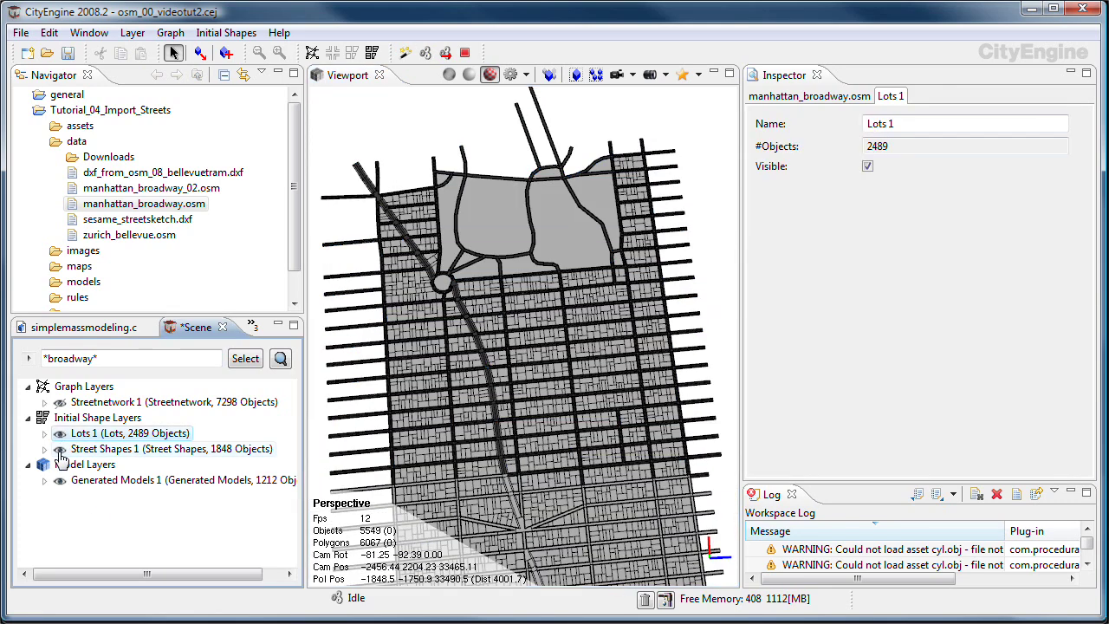
click(60, 449)
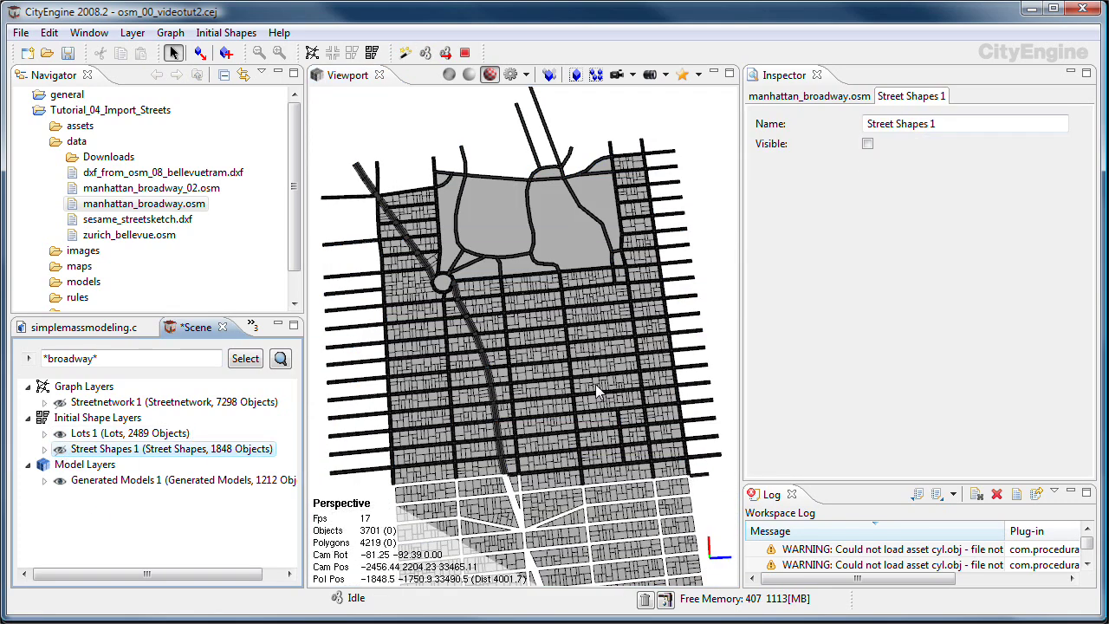
Step: Select the park and block lots in the northern section matching the generated streets and generate their models
scroll(595, 384, down, 3)
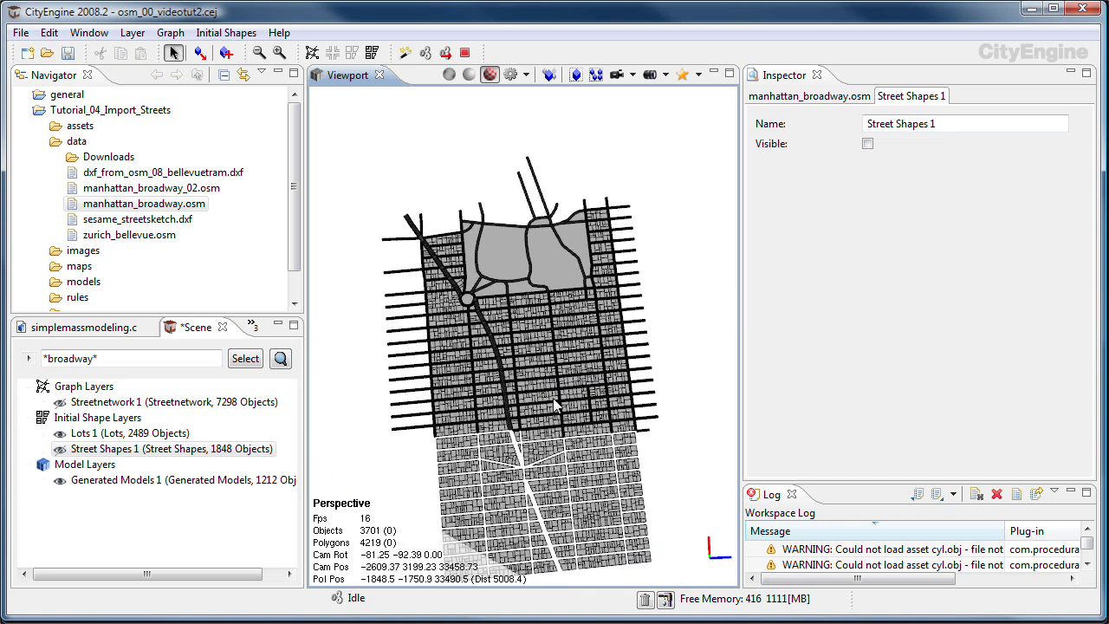
drag(399, 192, 680, 442)
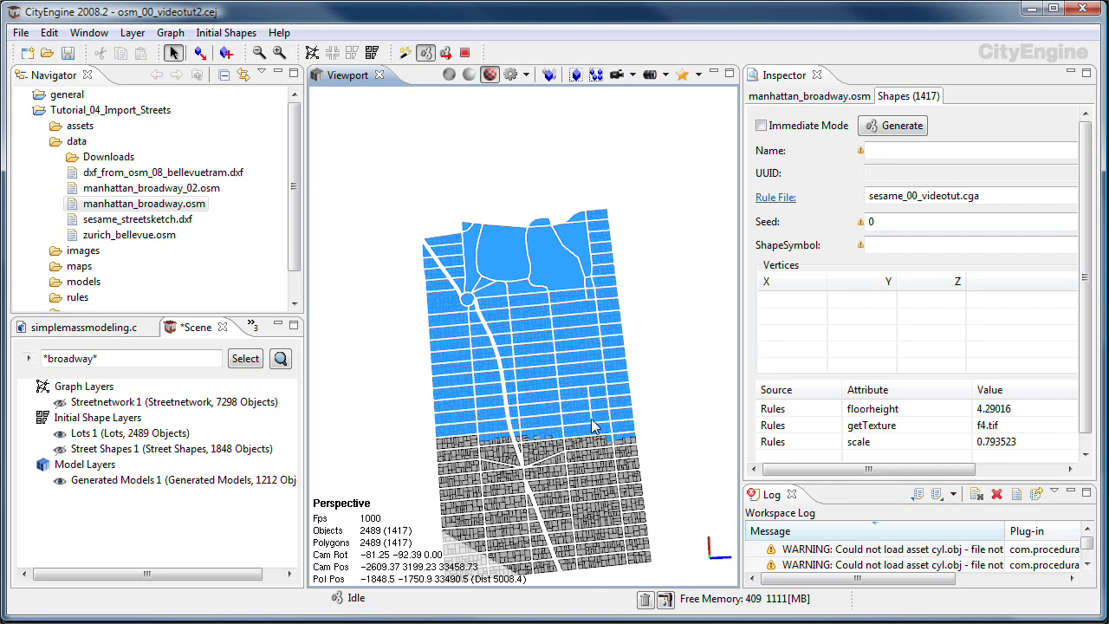
key(ctrl+g)
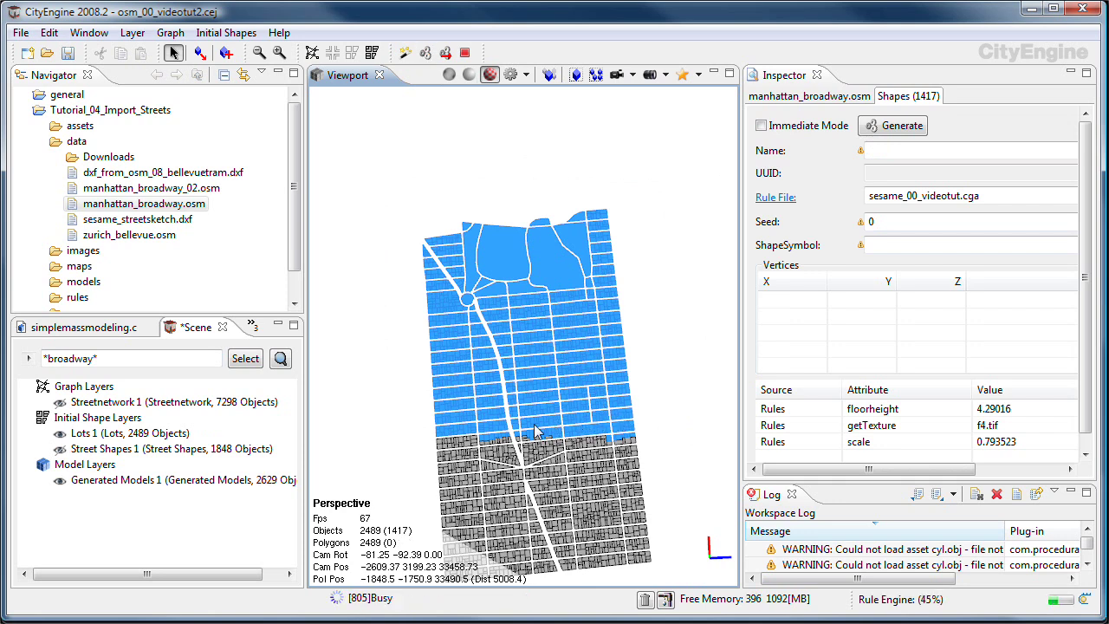
alt+drag(559, 427, 547, 422)
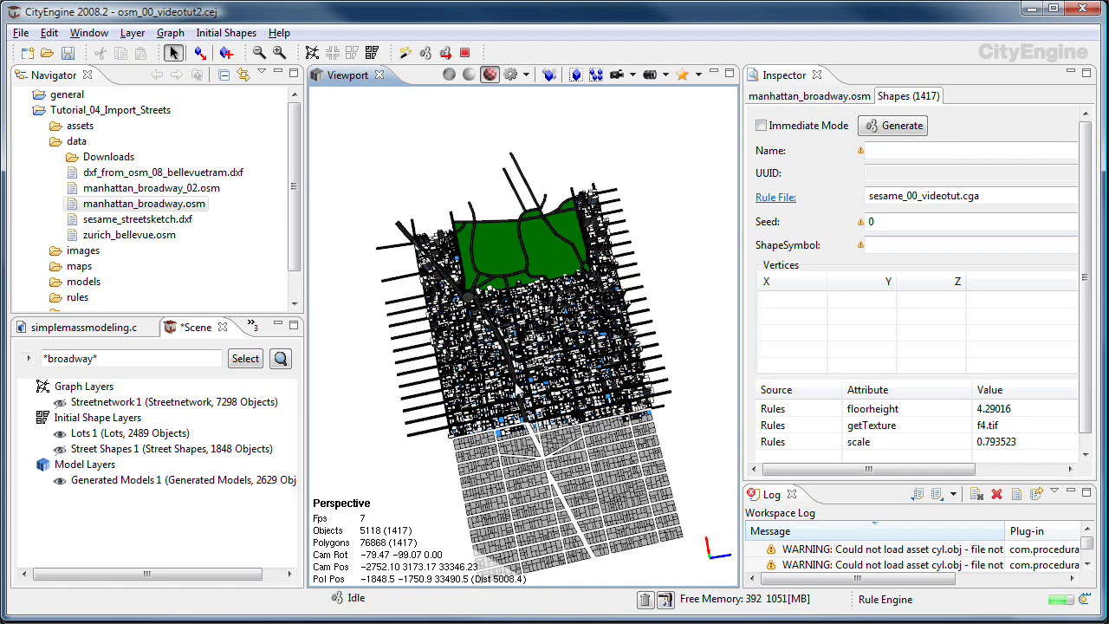
alt+right_drag(546, 413, 532, 385)
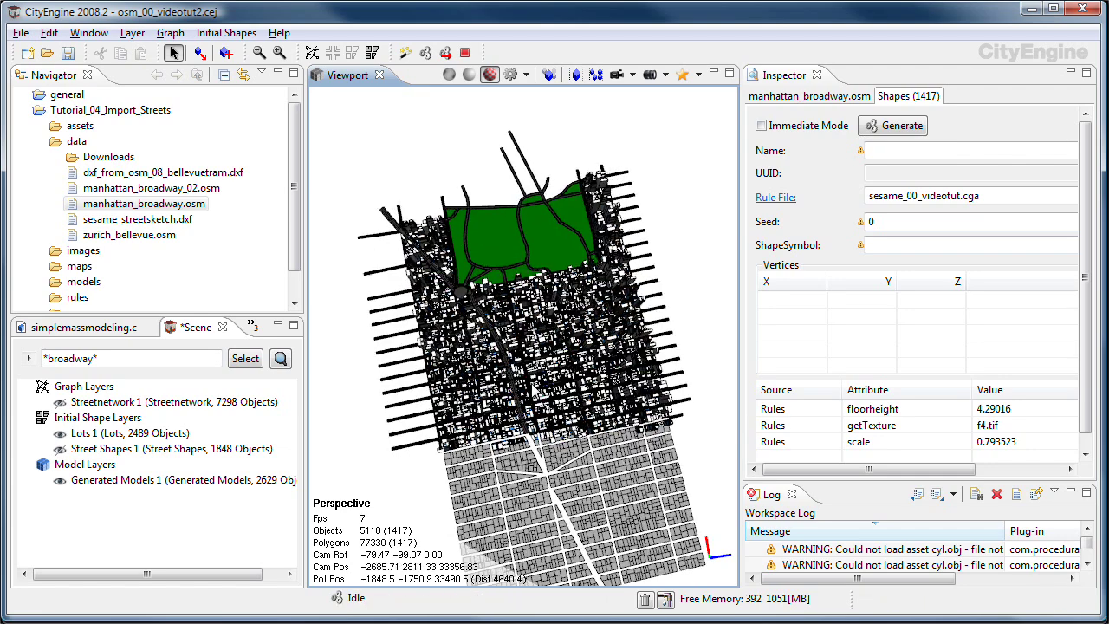
Step: Hide the Lots 1 layer and view the generated city models from an oblique angle
click(66, 435)
scroll(622, 430, up, 5)
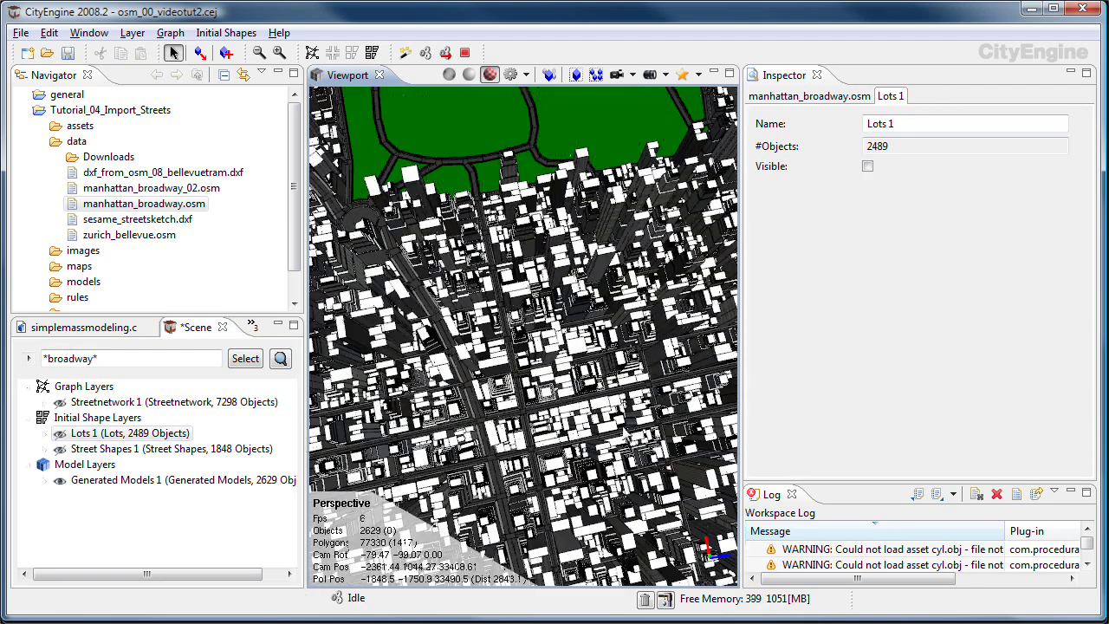
alt+drag(622, 431, 606, 260)
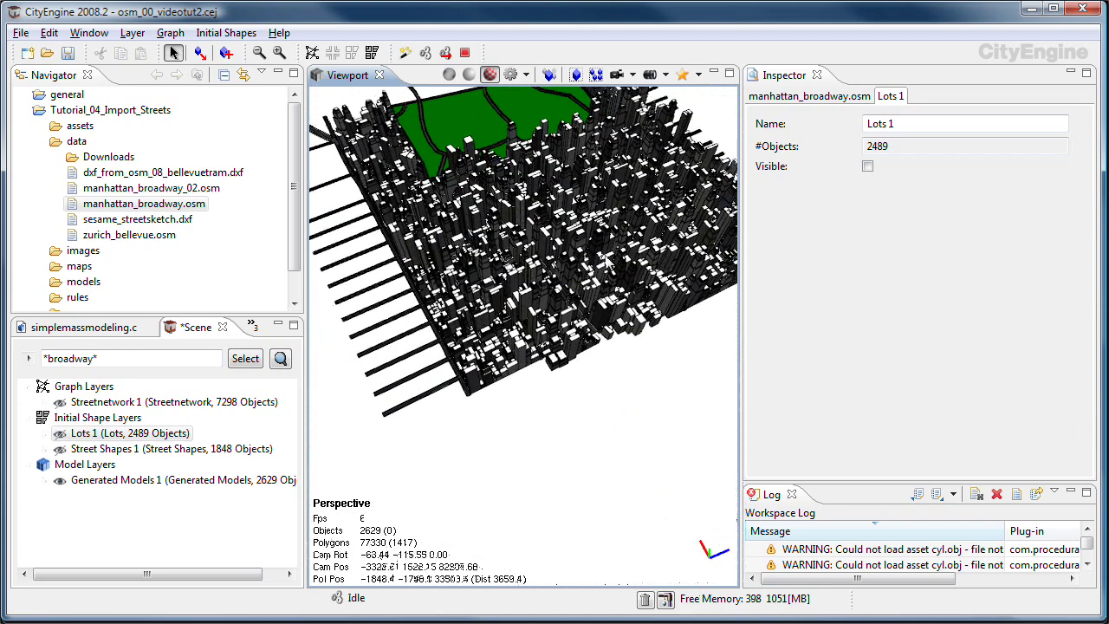